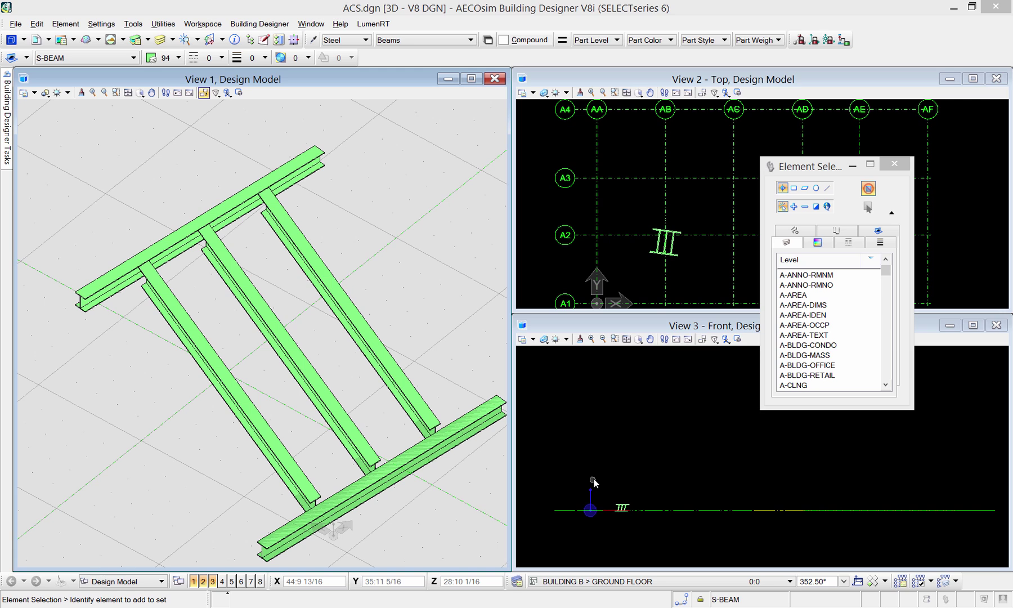
Start an area zoom in the 3D view, then cancel it with Esc
left_click(615, 339)
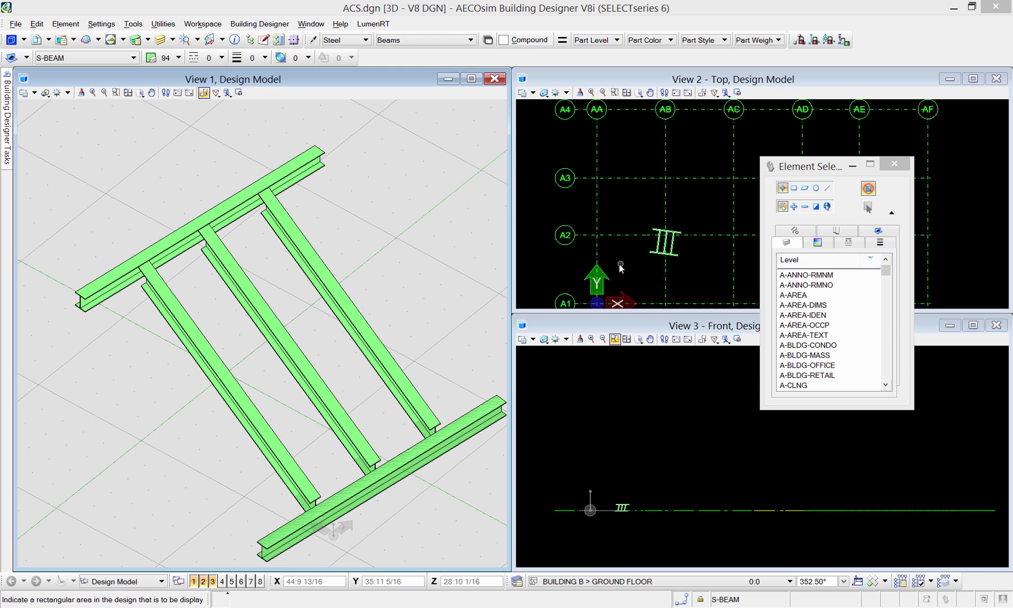
key("Escape")
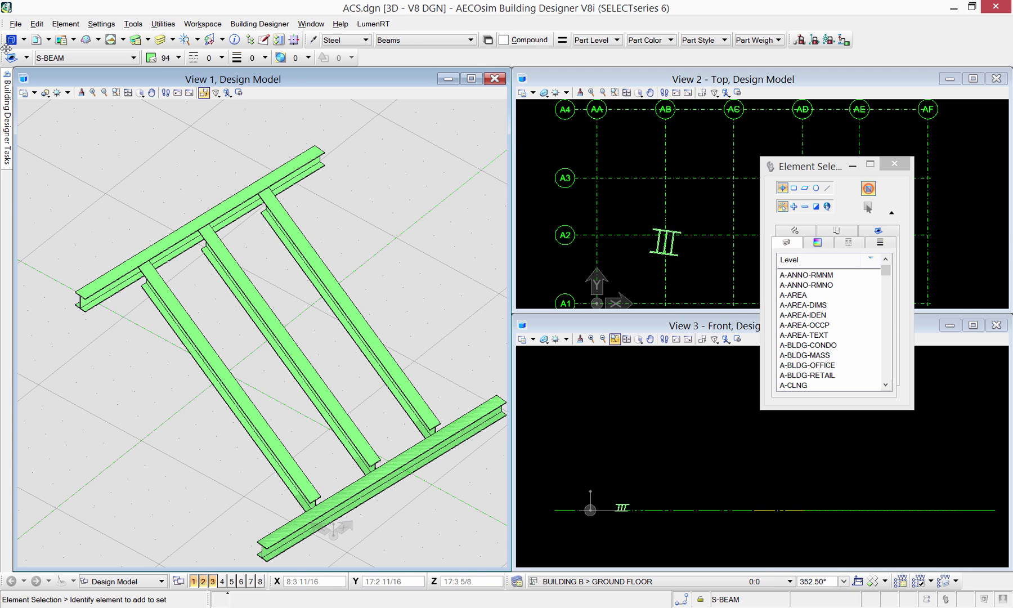
Float the Primary Tools toolbar over View 1 and show the ACS list
left_click_drag(5, 47, 71, 110)
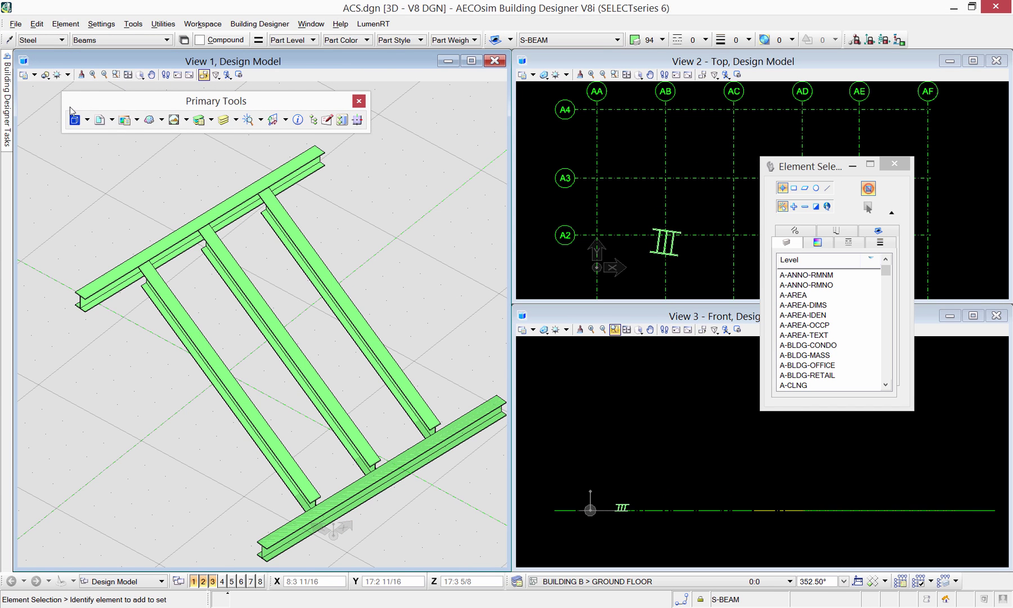
left_click(286, 120)
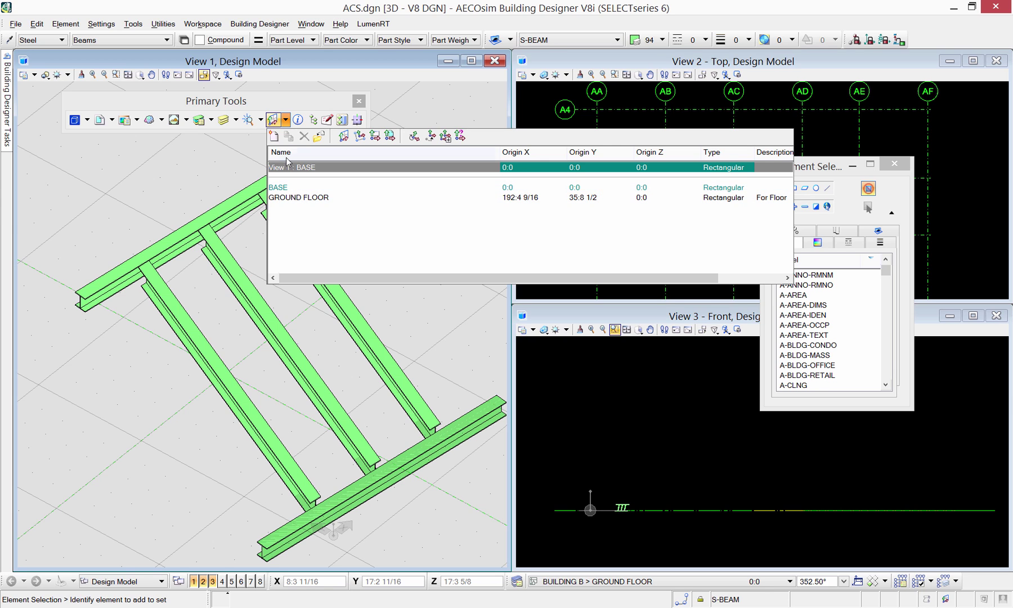
Create a new ACS named Inclined with its origin Z set to 20:0
left_click(274, 138)
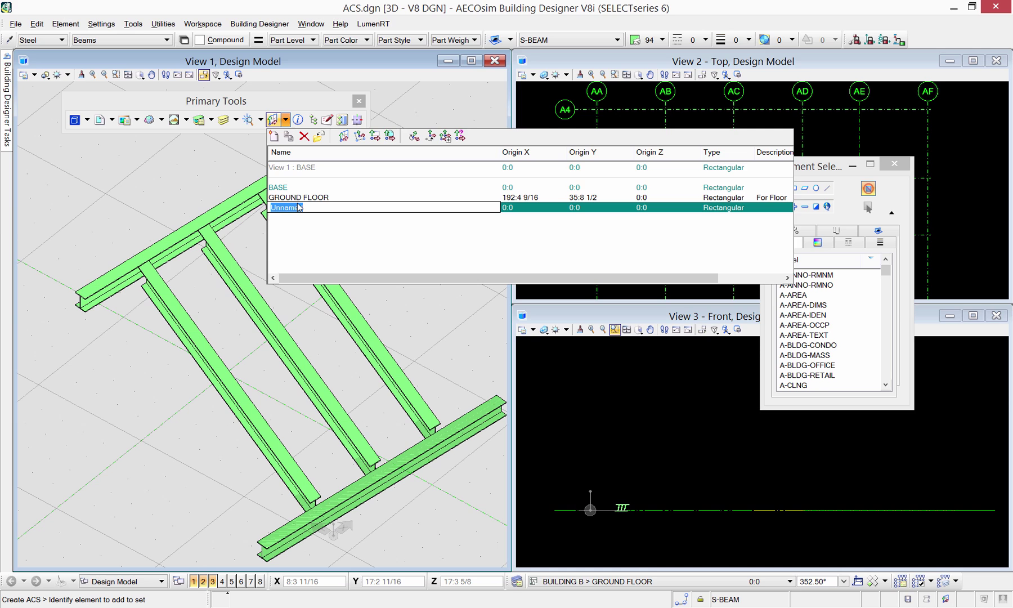
type("Incline")
key("Return")
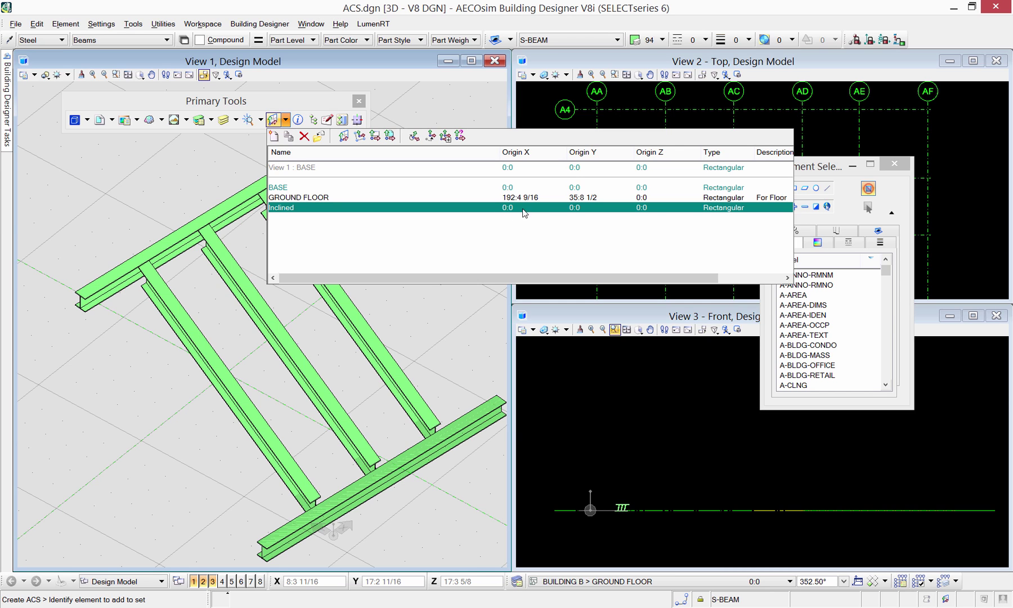
left_click(651, 209)
type("20")
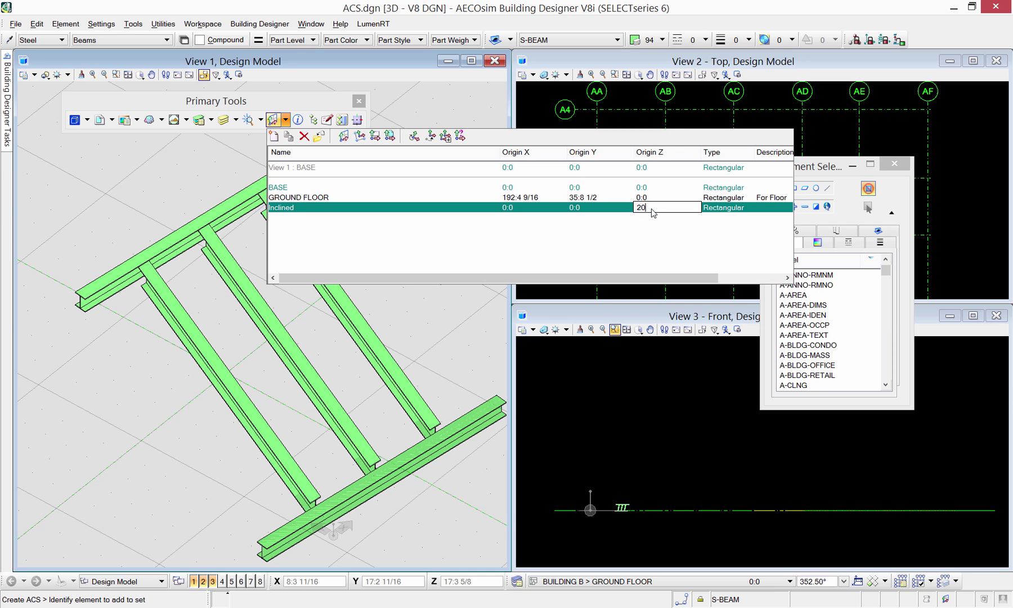
key("Return")
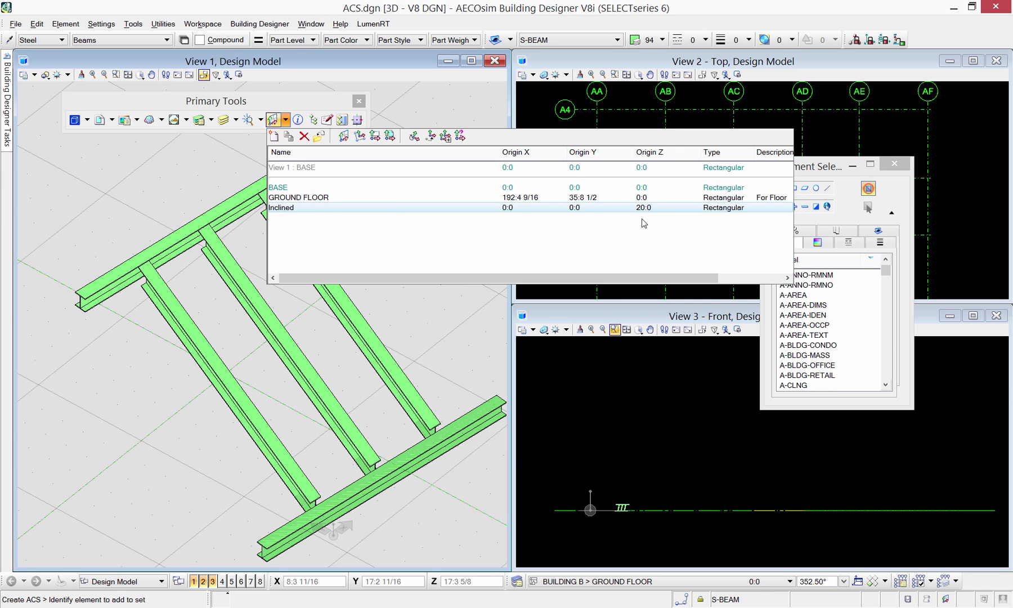
Apply Inclined to all views, then reselect Inclined in the reopened ACS list
right_click(385, 213)
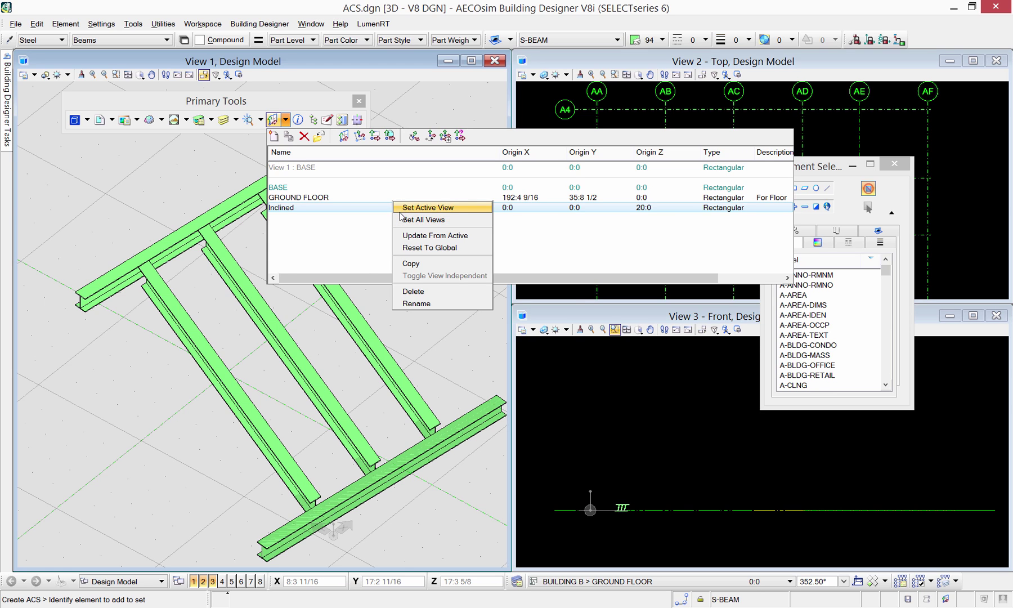
left_click(402, 219)
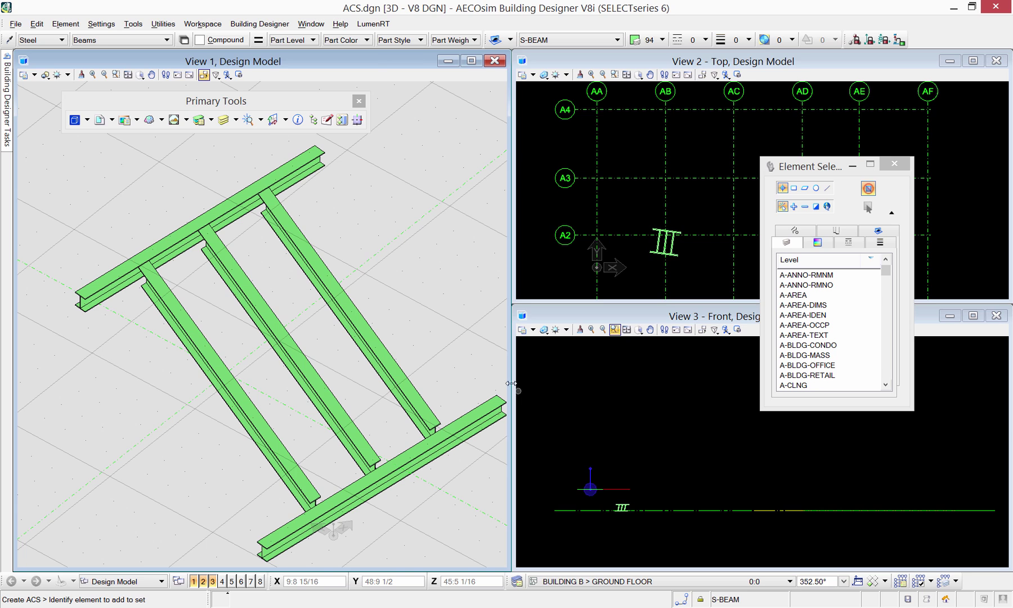
left_click(285, 121)
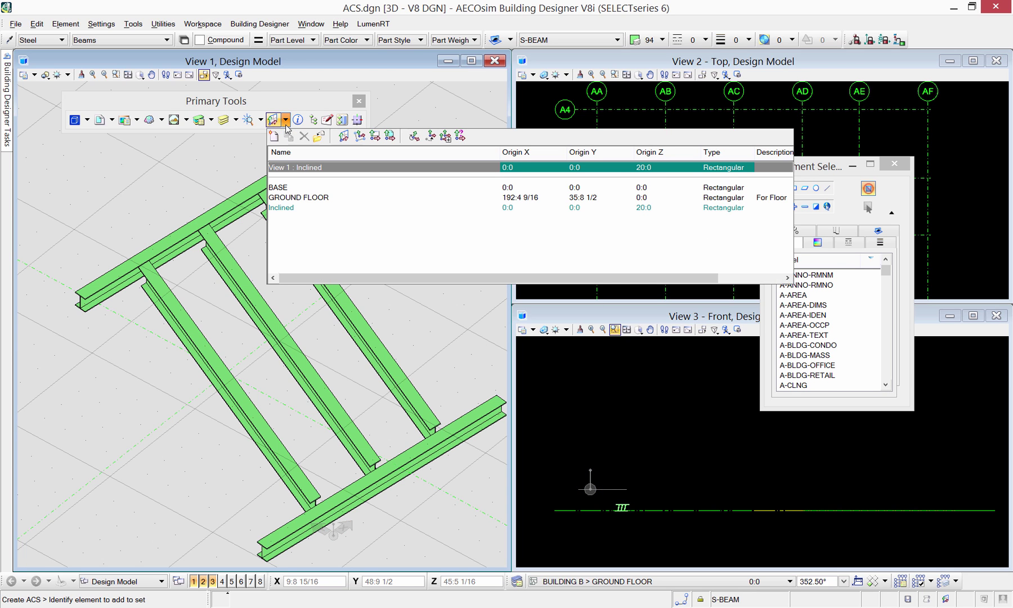
left_click(292, 208)
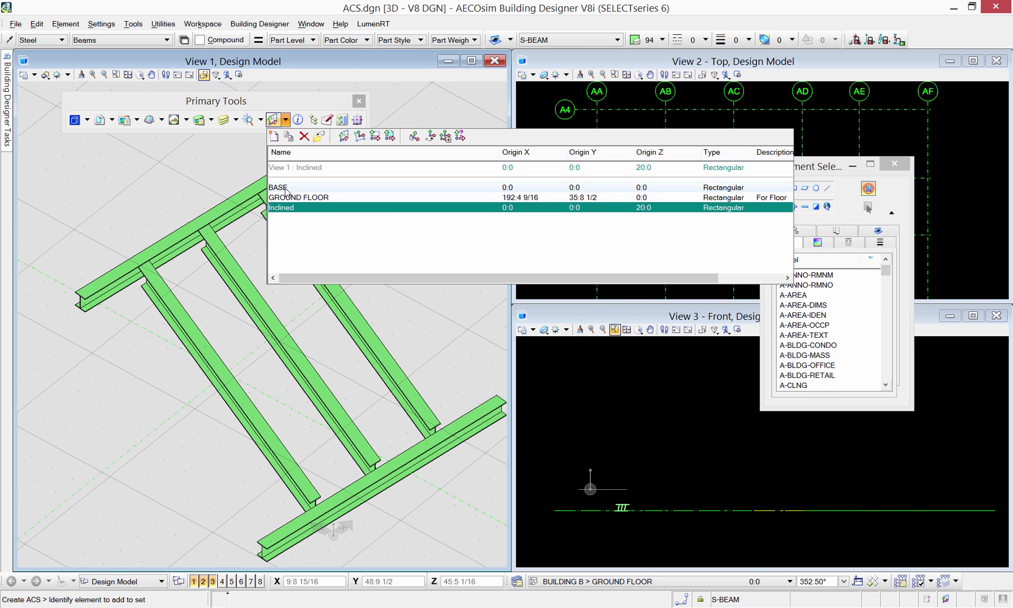
Set BASE on all views, then select Inclined and start Define ACS by Face
left_click(286, 188)
left_click(287, 188)
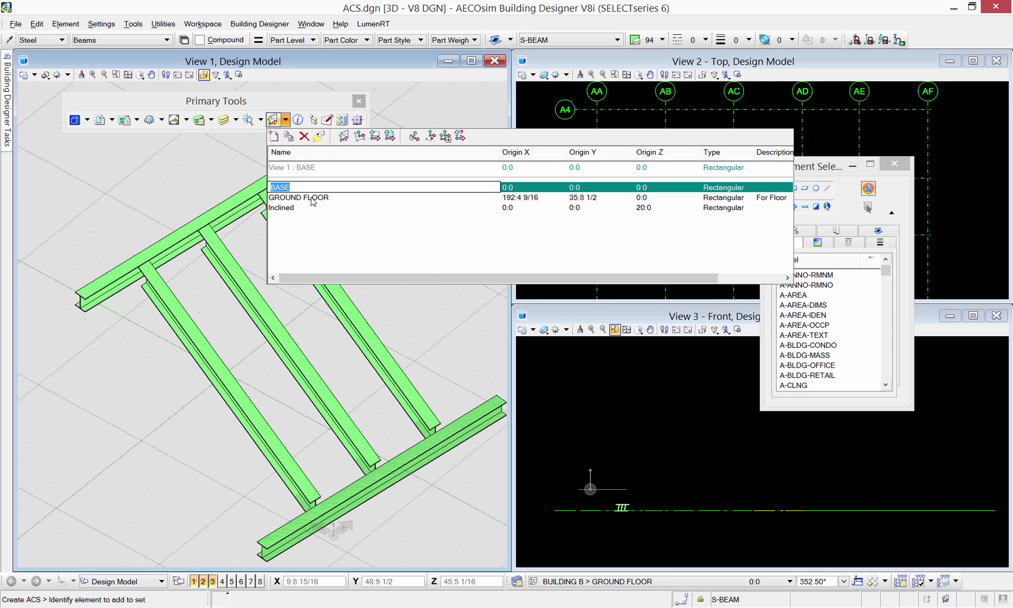
left_click(309, 190)
right_click(309, 191)
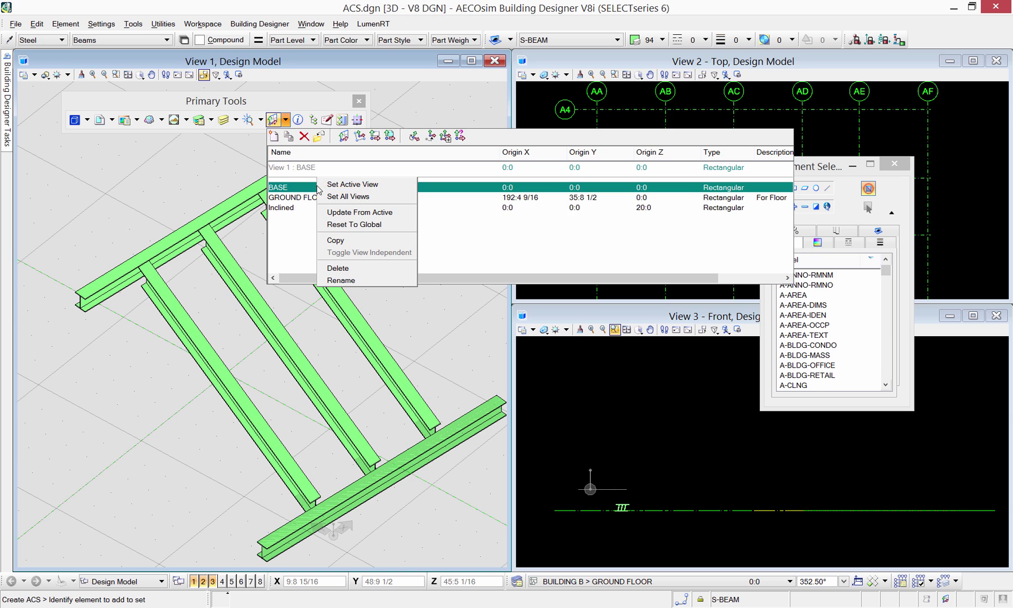
left_click(325, 196)
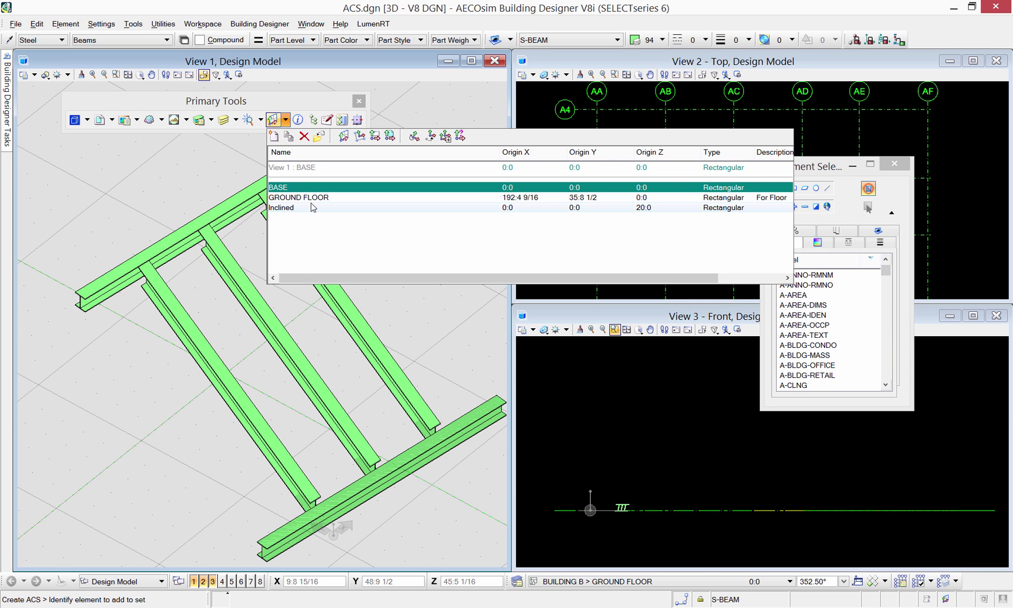
left_click(313, 207)
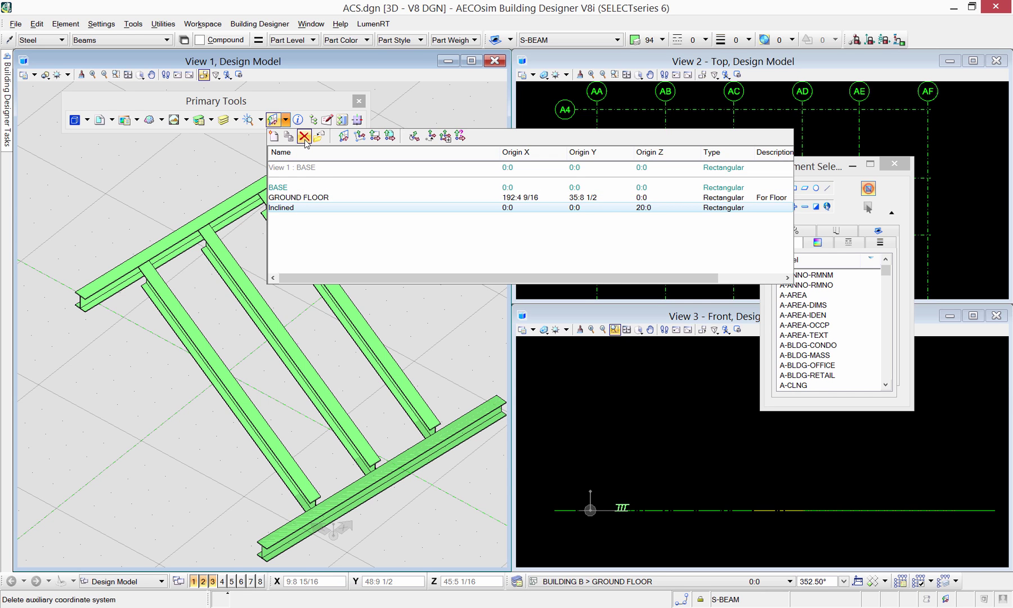
left_click(341, 137)
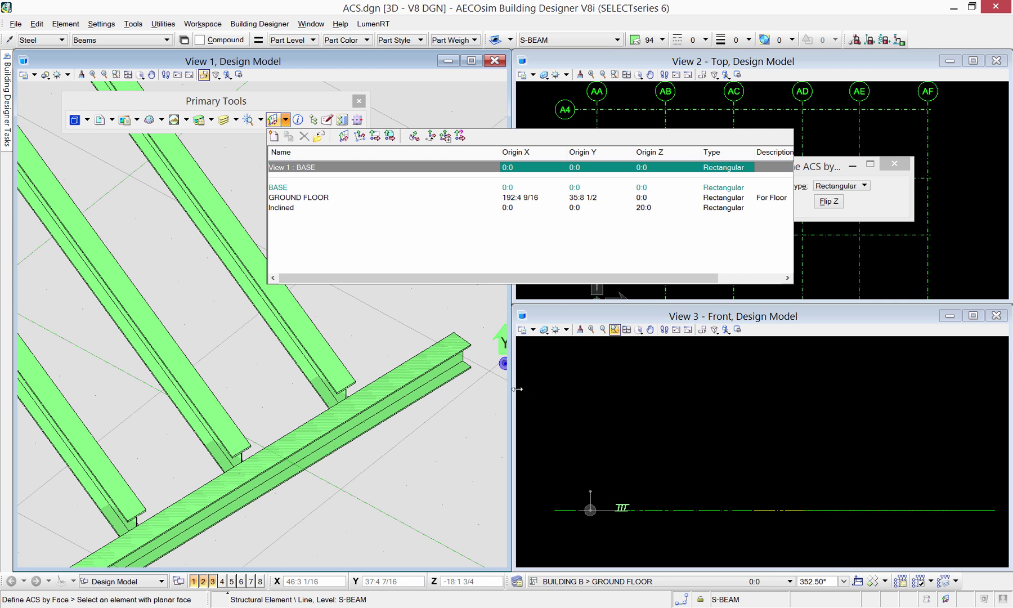
With Nearest snap, define a new ACS on a face of the W8X24 beam
left_click(683, 600)
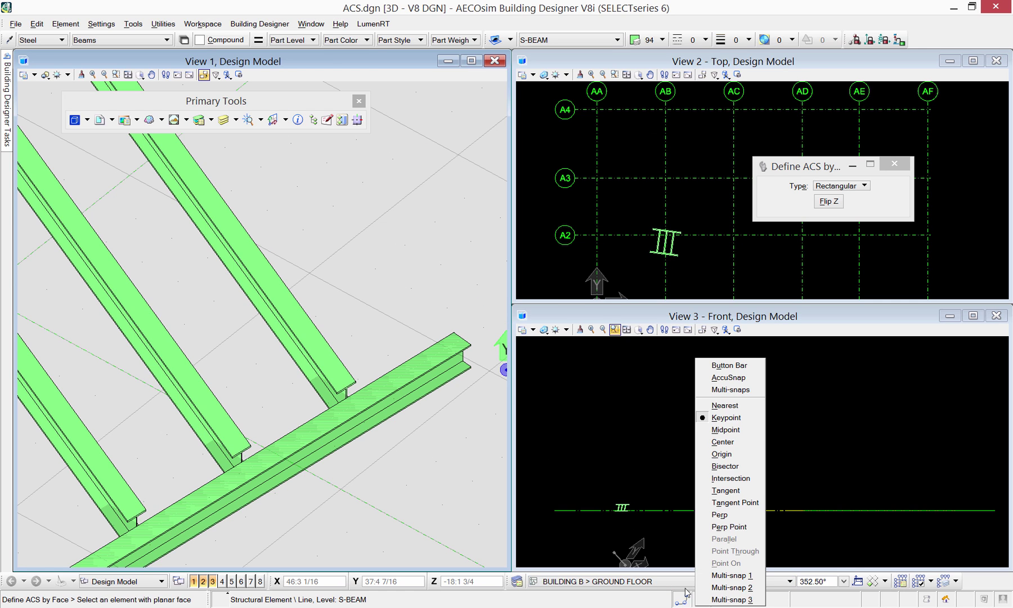
left_click(728, 405)
scroll(197, 394, "up", 3)
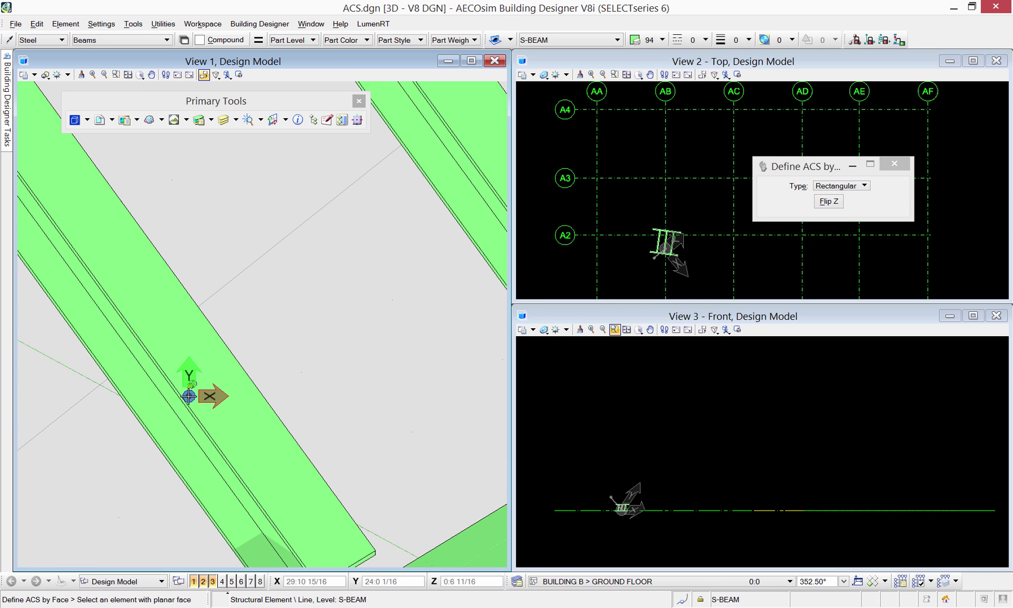
left_click(183, 398)
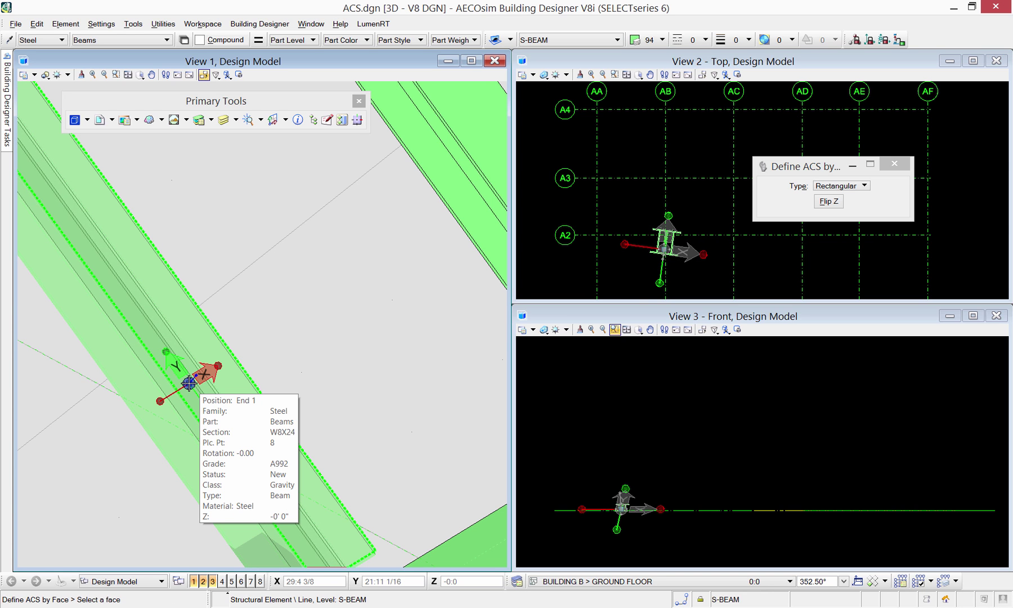
left_click(188, 382)
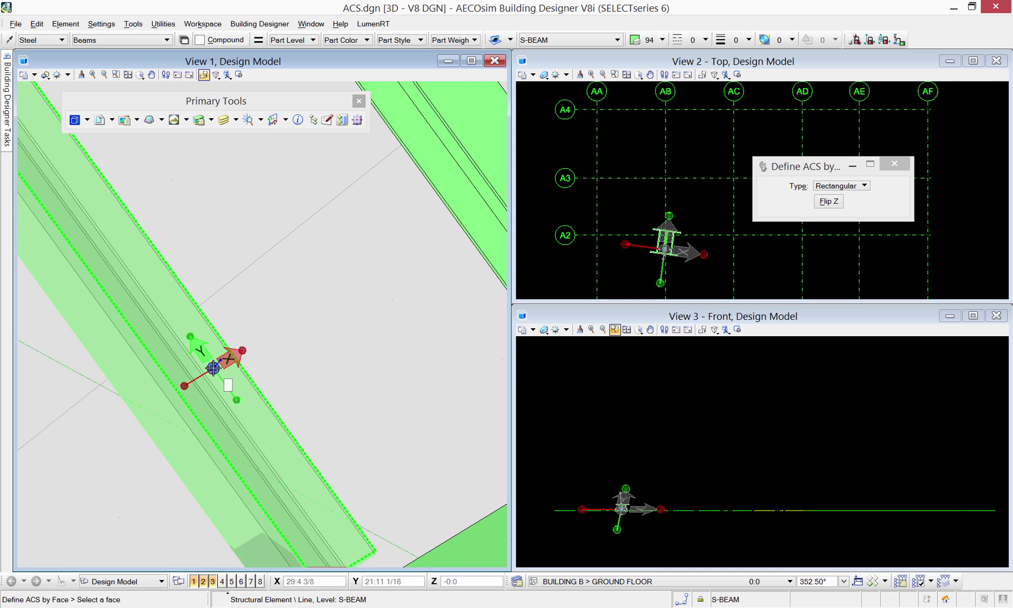
left_click(213, 367)
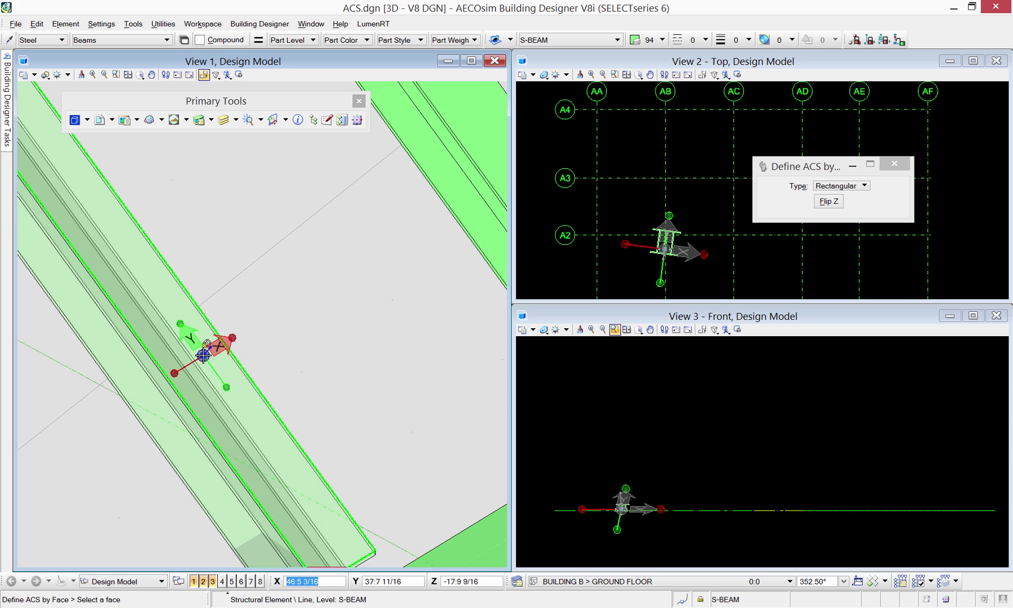
left_click(203, 355)
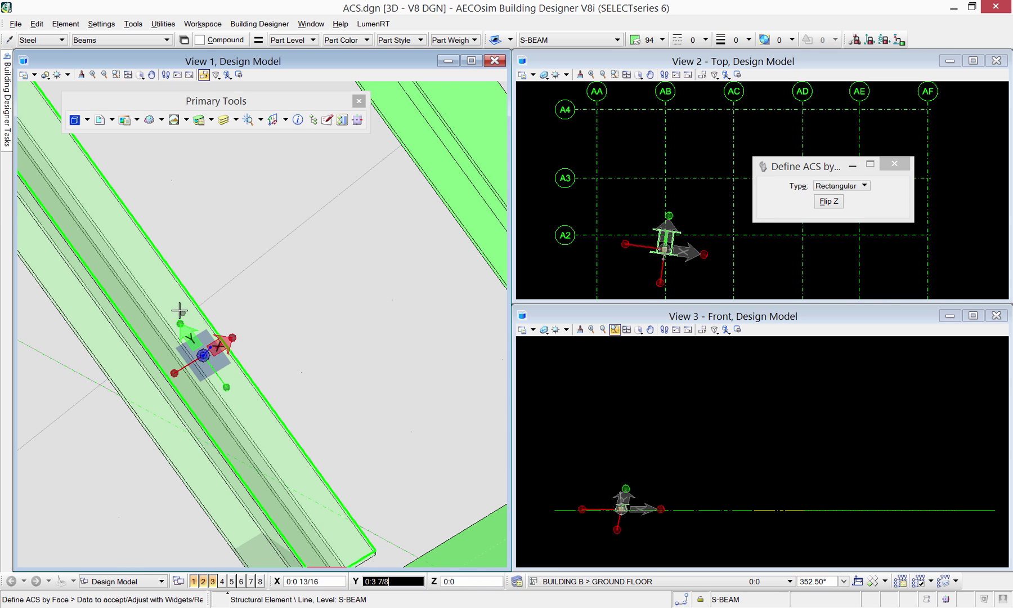
left_click(158, 287)
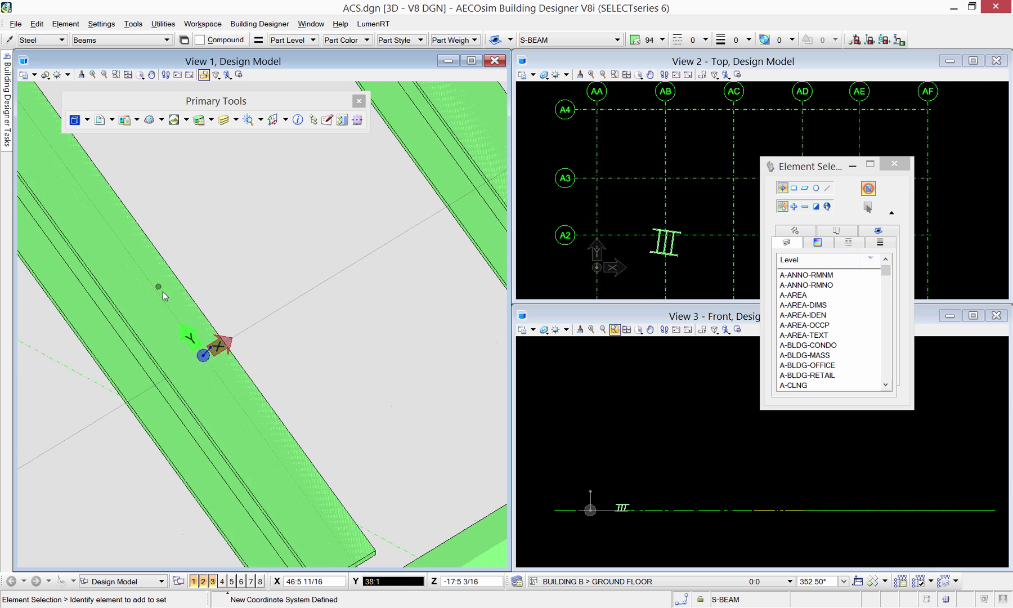
Update Inclined from the active beam-face ACS and apply it to all three views
scroll(278, 398, "down", 2)
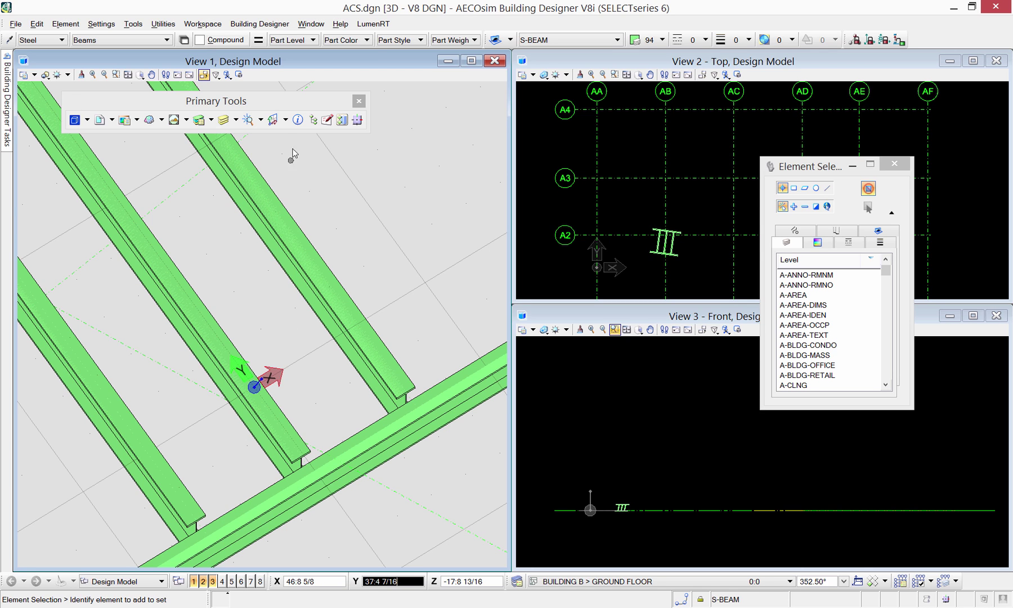
left_click(286, 122)
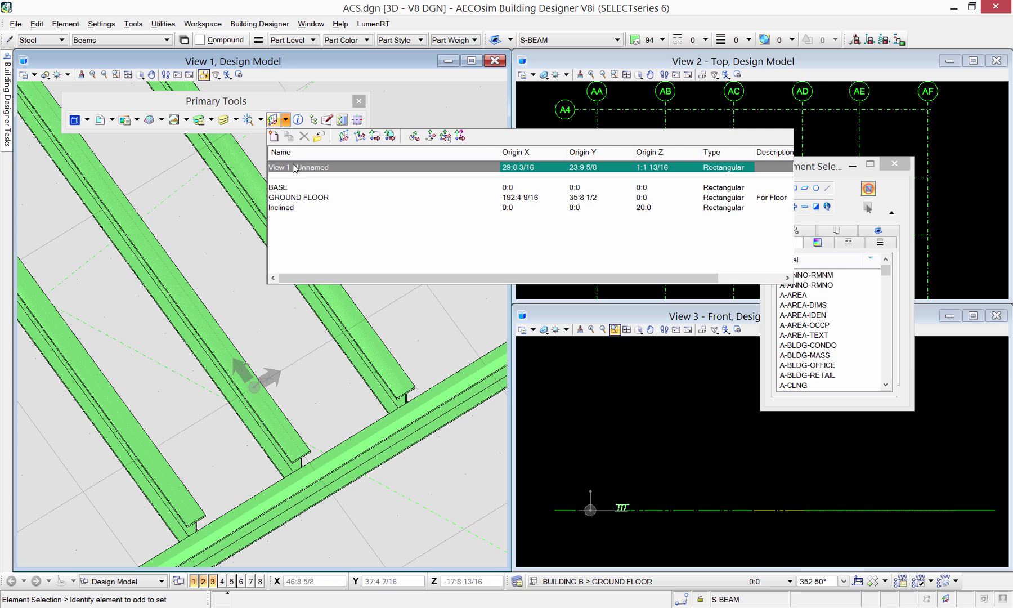
left_click(297, 208)
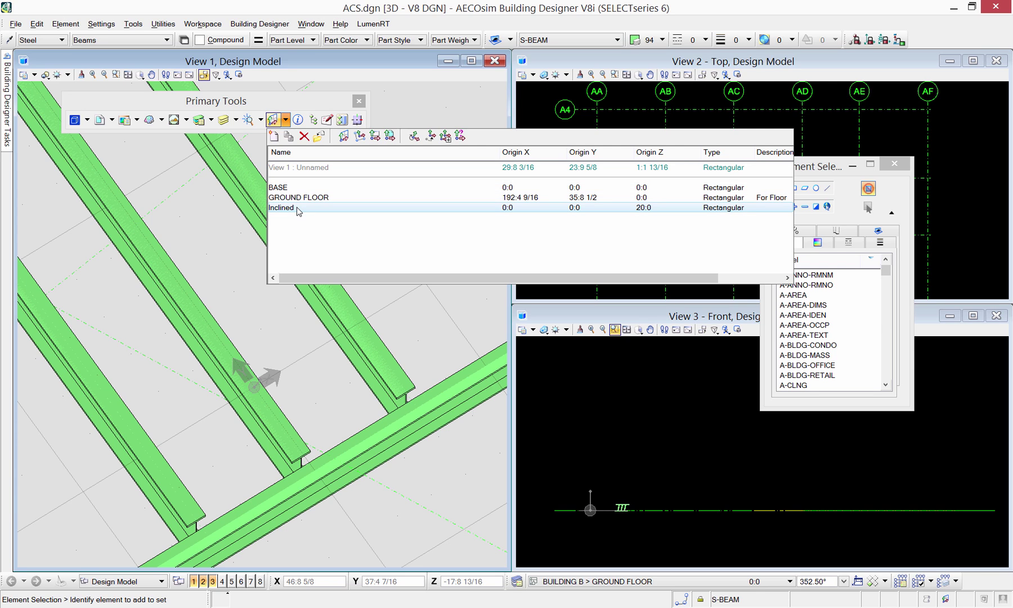
right_click(298, 209)
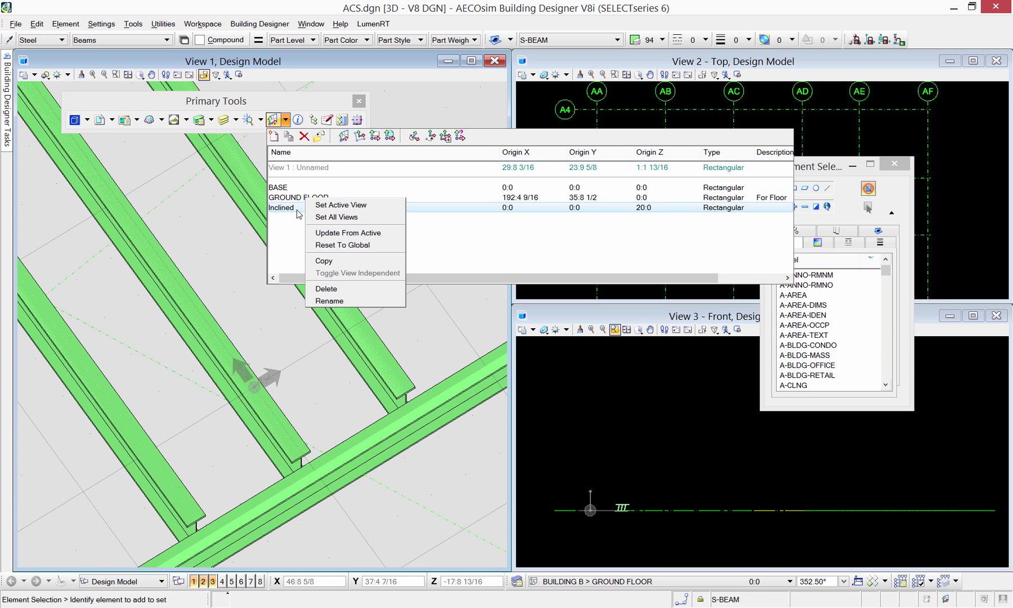
left_click(324, 232)
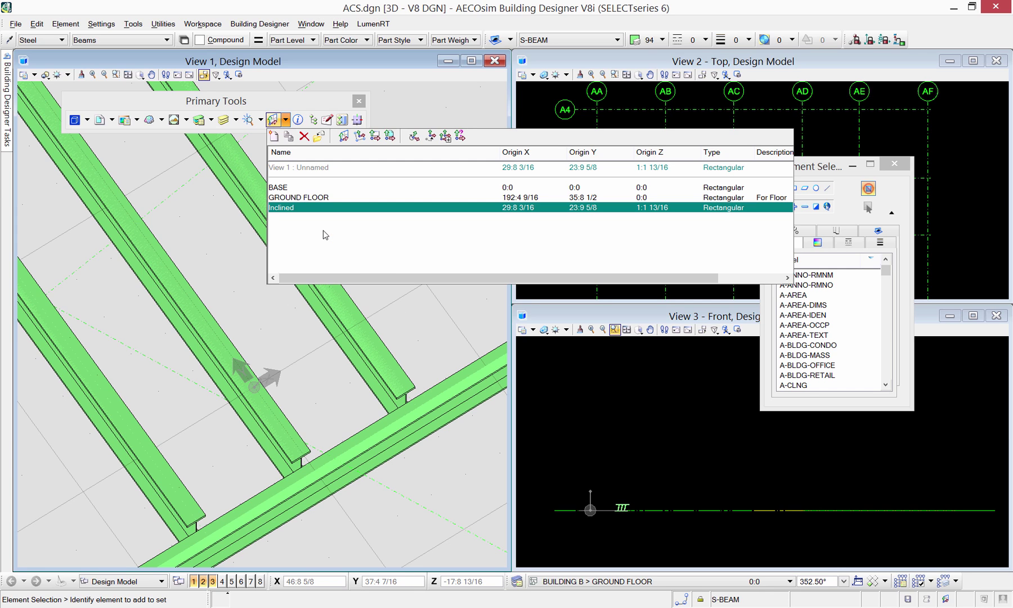
right_click(296, 208)
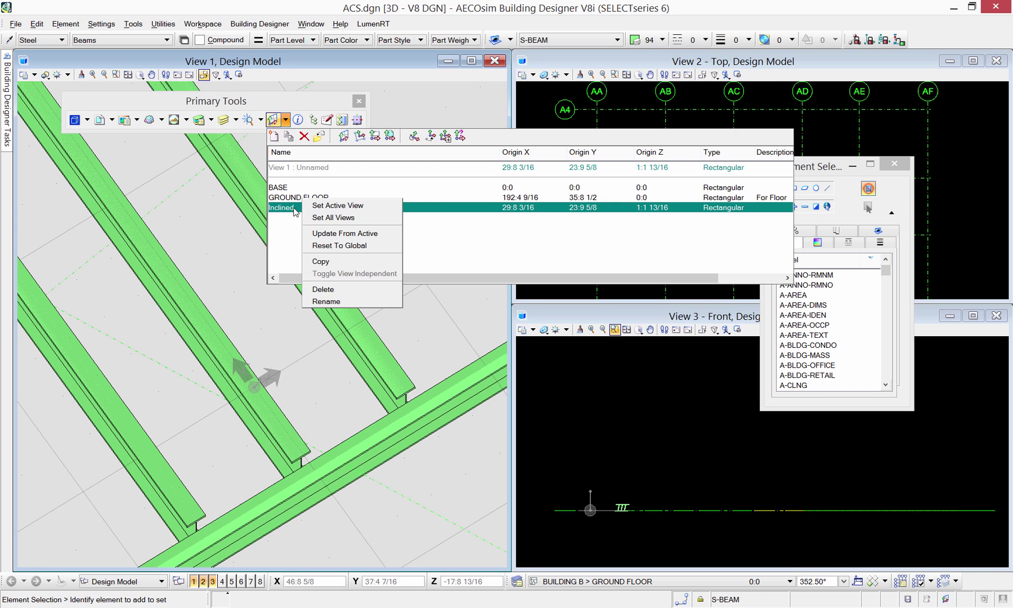
left_click(332, 217)
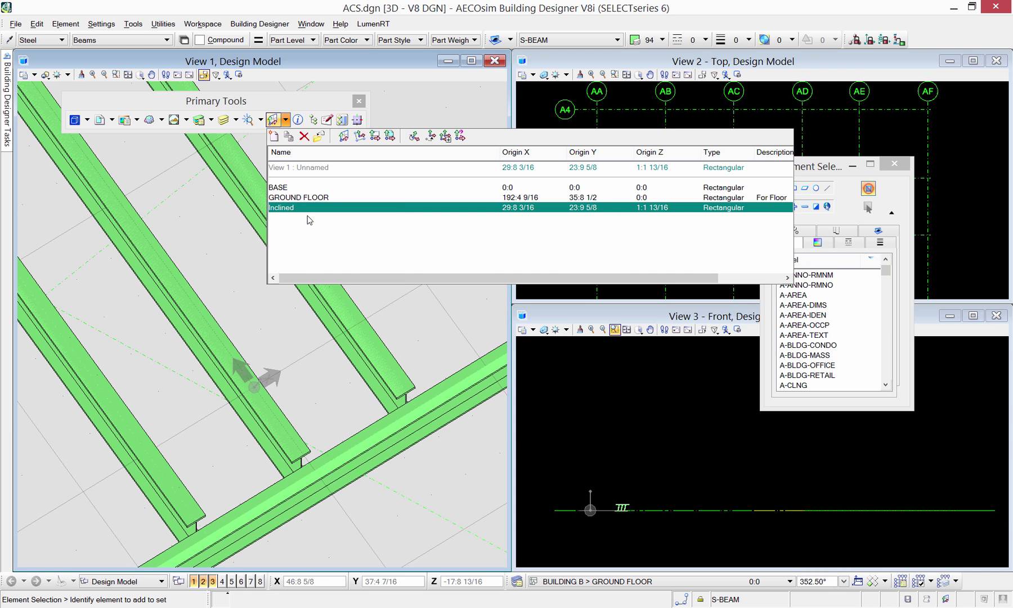
left_click(637, 512)
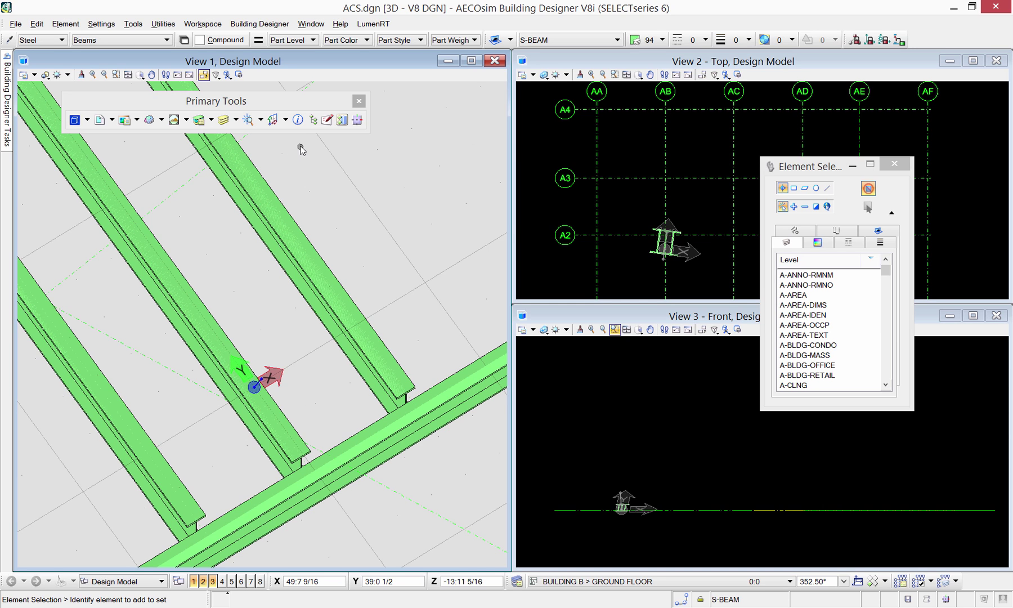
Move the ACS origin to the inclined beam's end and pan View 1
left_click(286, 120)
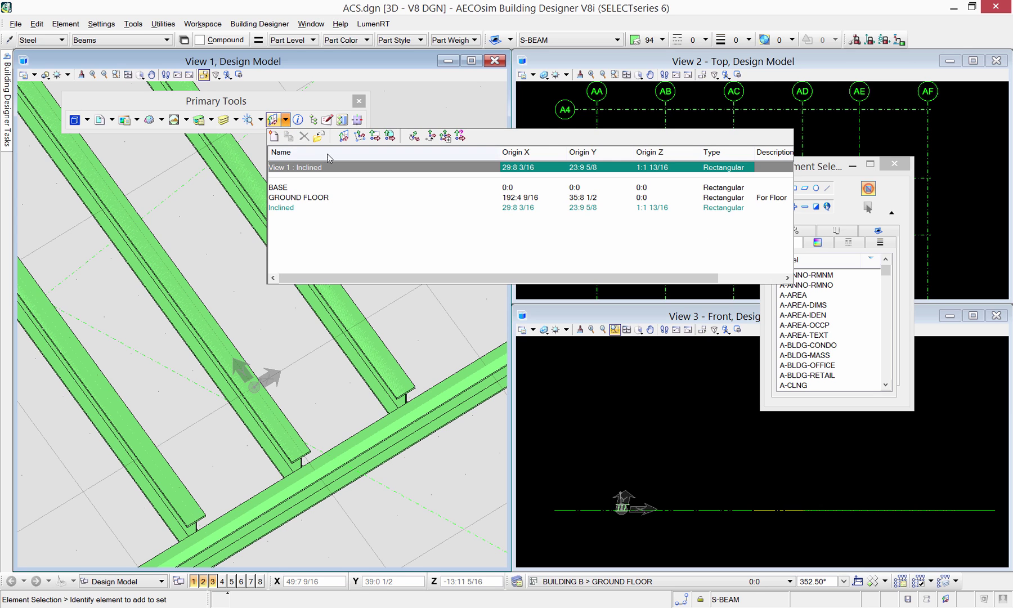
left_click(428, 137)
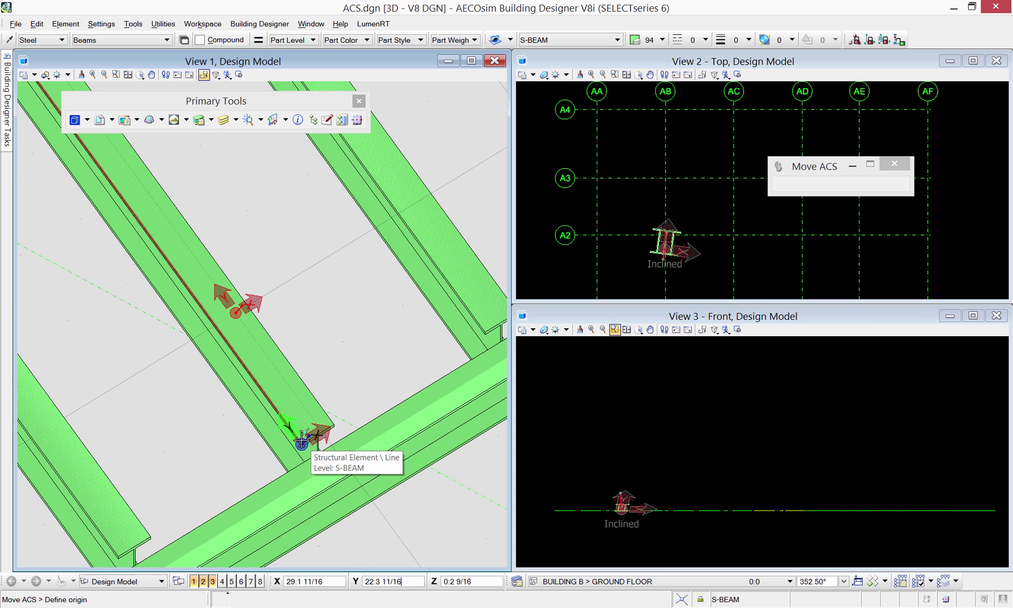
left_click(301, 440)
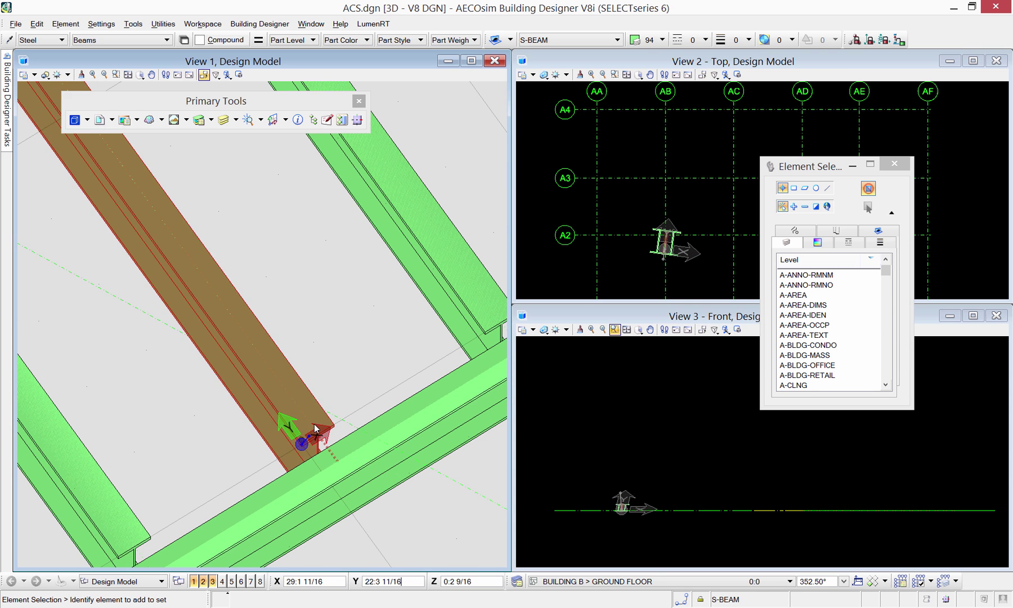
scroll(316, 430, "down", 2)
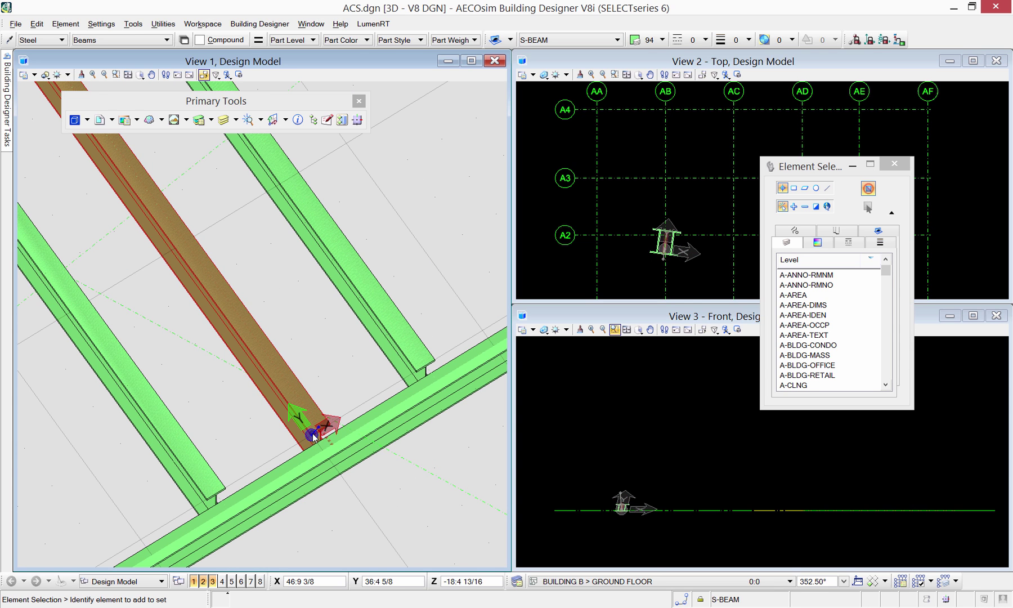
middle_click_drag(314, 429, 196, 365)
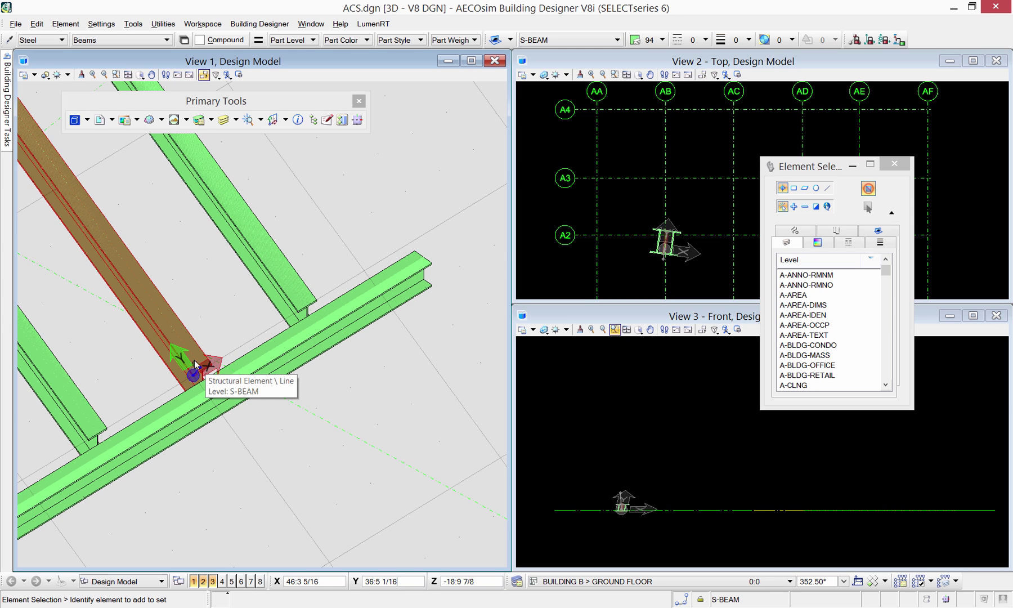
Rotate the active ACS 45° about Z with Absolute rotation
left_click(286, 120)
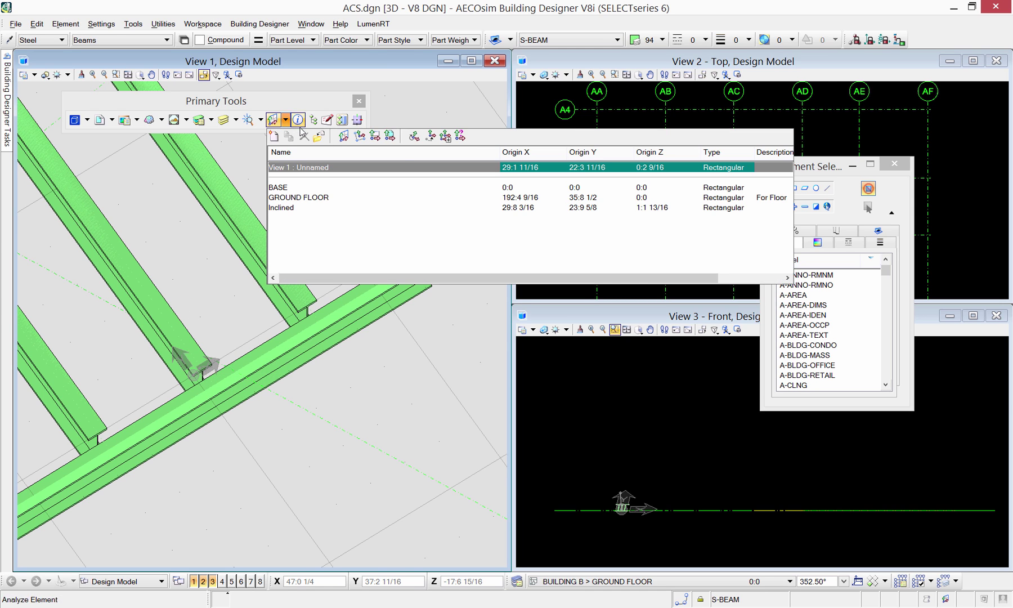
left_click(413, 137)
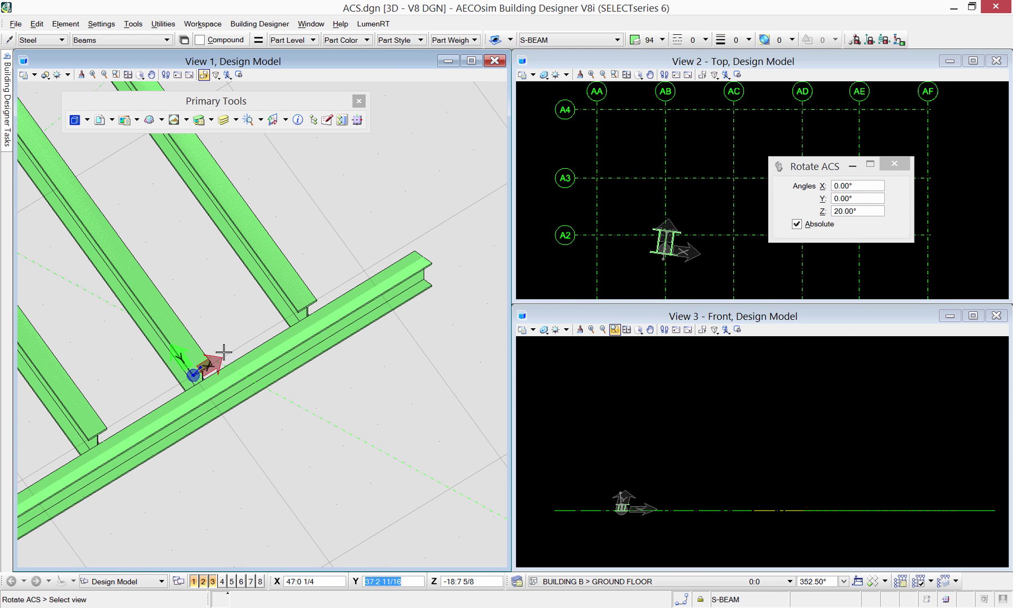
left_click_drag(799, 168, 230, 218)
left_click(263, 262)
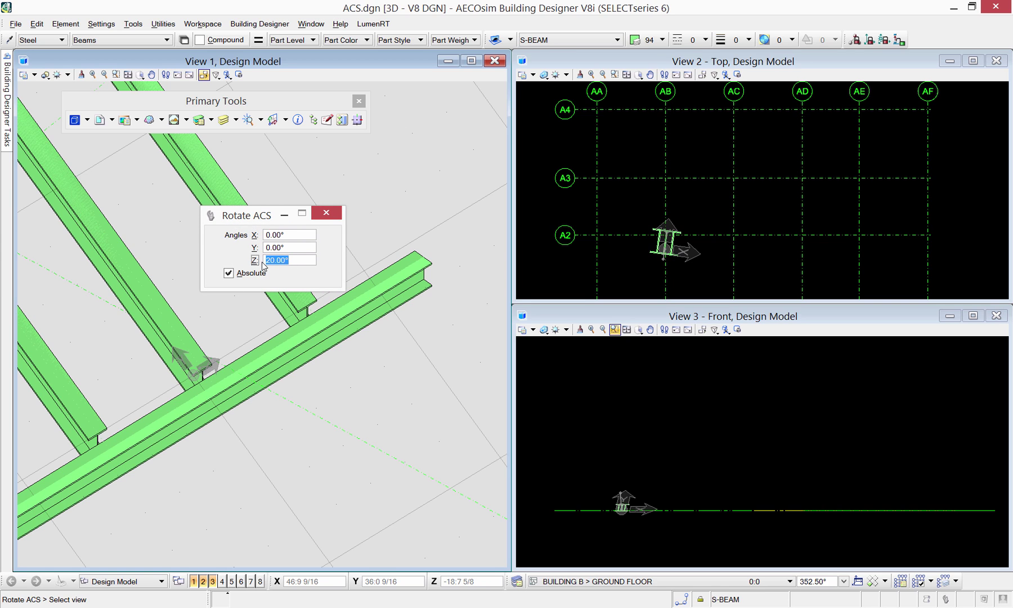
type("45")
left_click(230, 323)
Update the Inclined ACS from the rotated active ACS
left_click(285, 120)
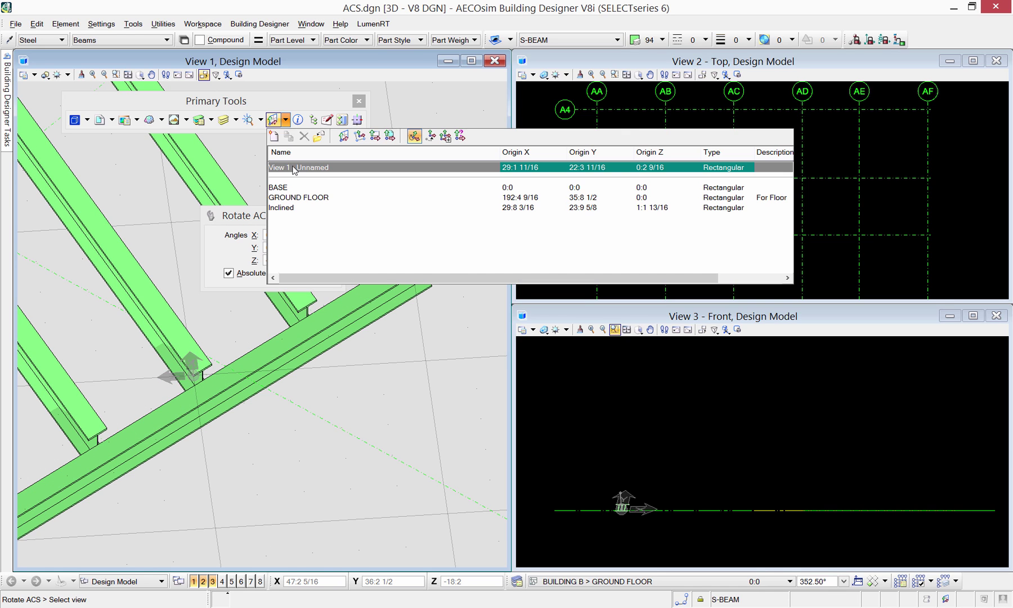
left_click(300, 208)
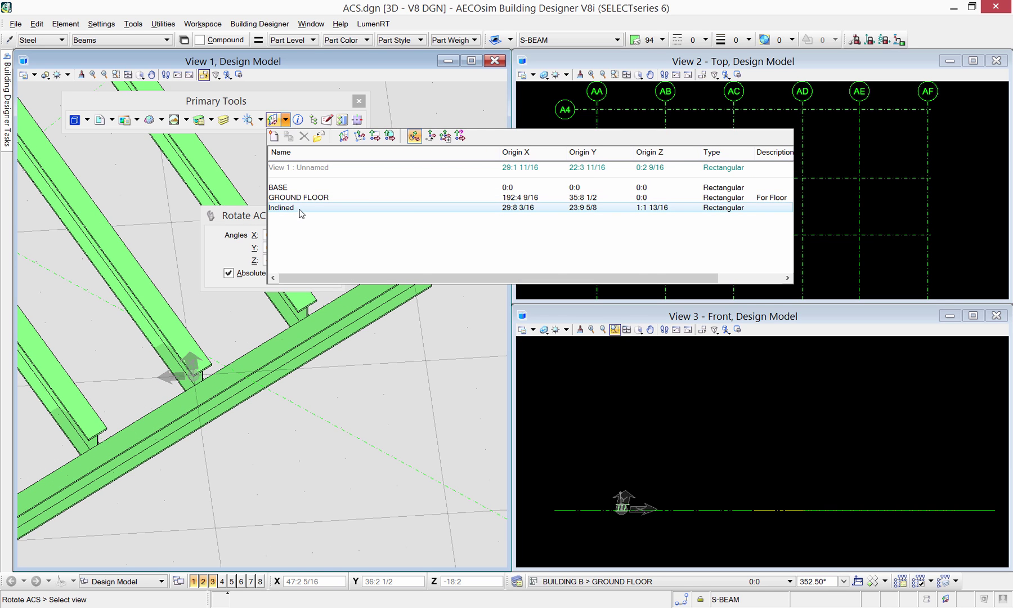
right_click(300, 211)
left_click(343, 236)
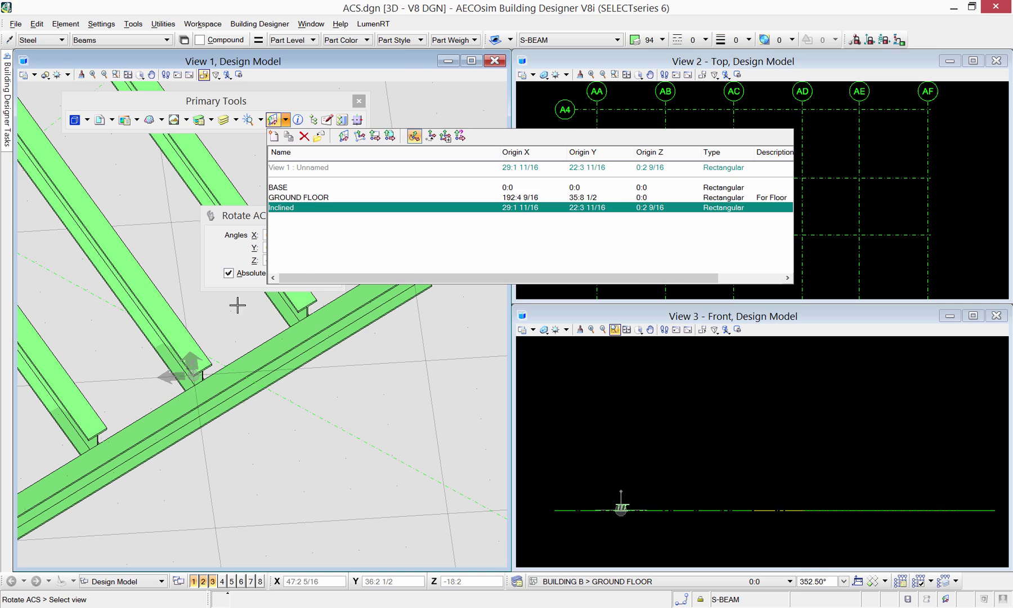
left_click(234, 328)
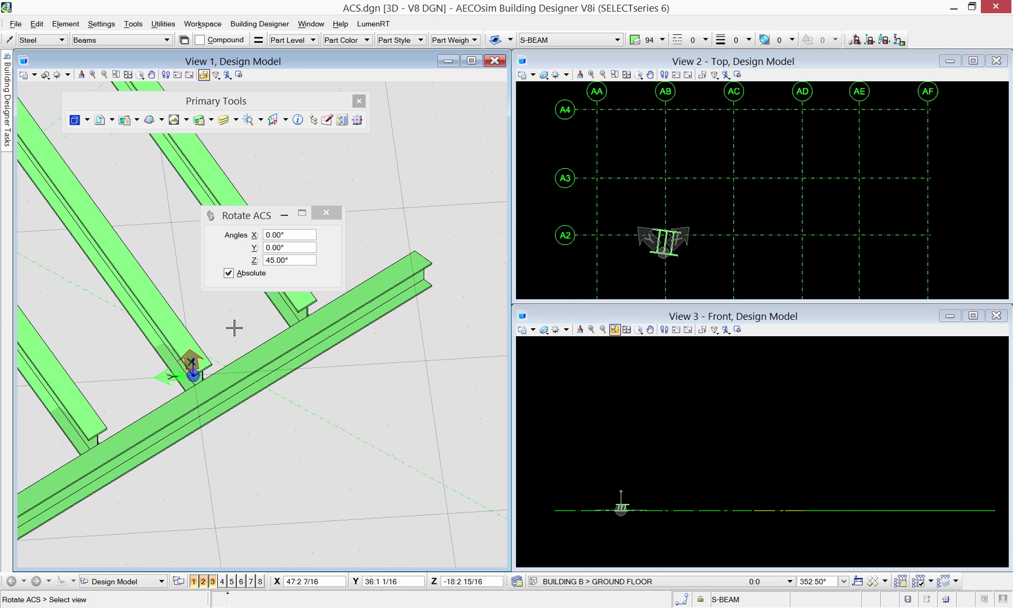
middle_click_drag(243, 330, 244, 330)
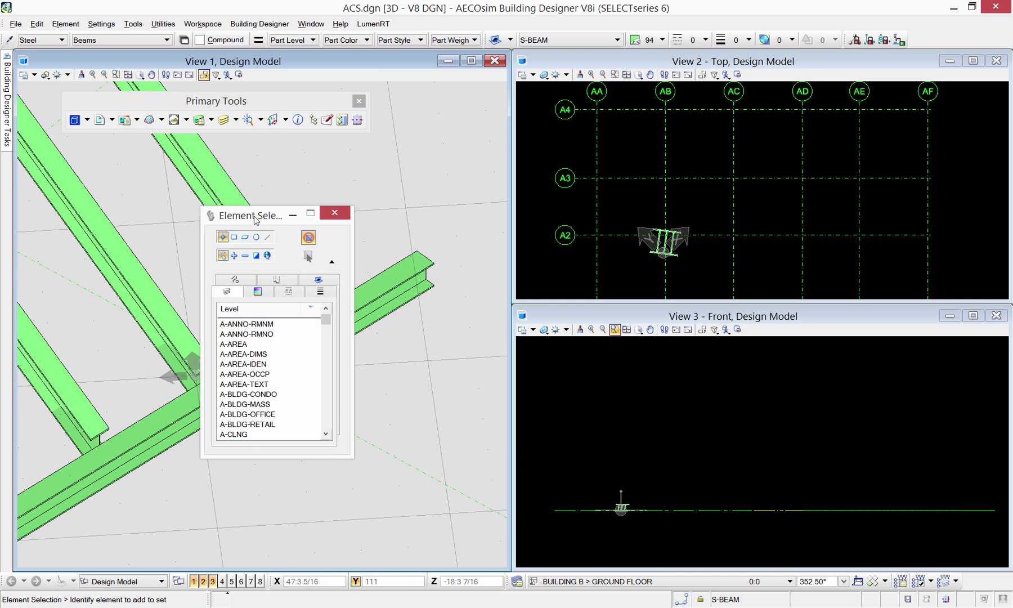
Place a short W8X24 steel beam below the frame using the rotated ACS
left_click_drag(254, 215, 470, 211)
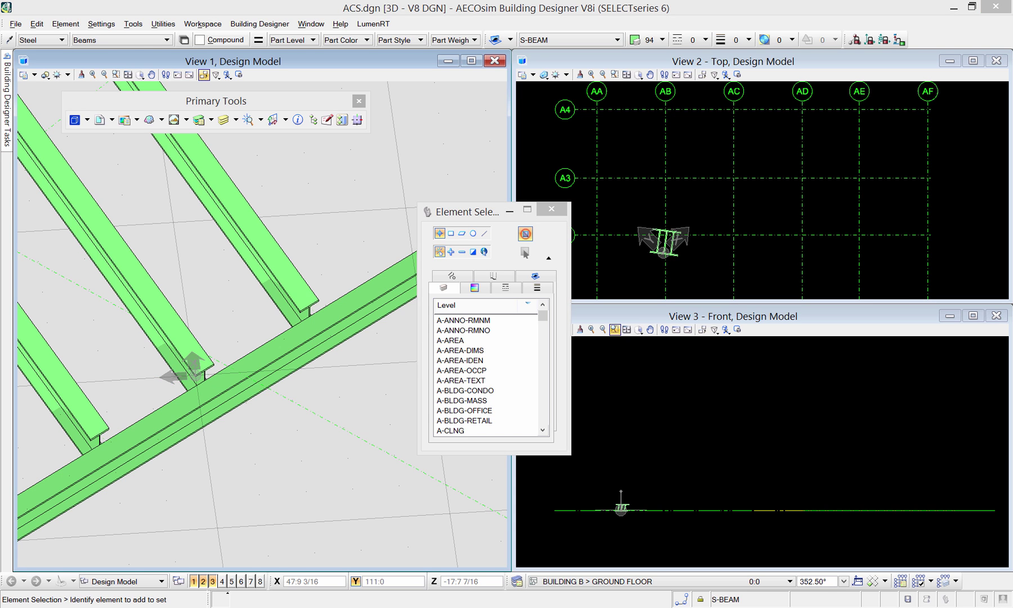
mouse_move(9, 148)
left_click(47, 170)
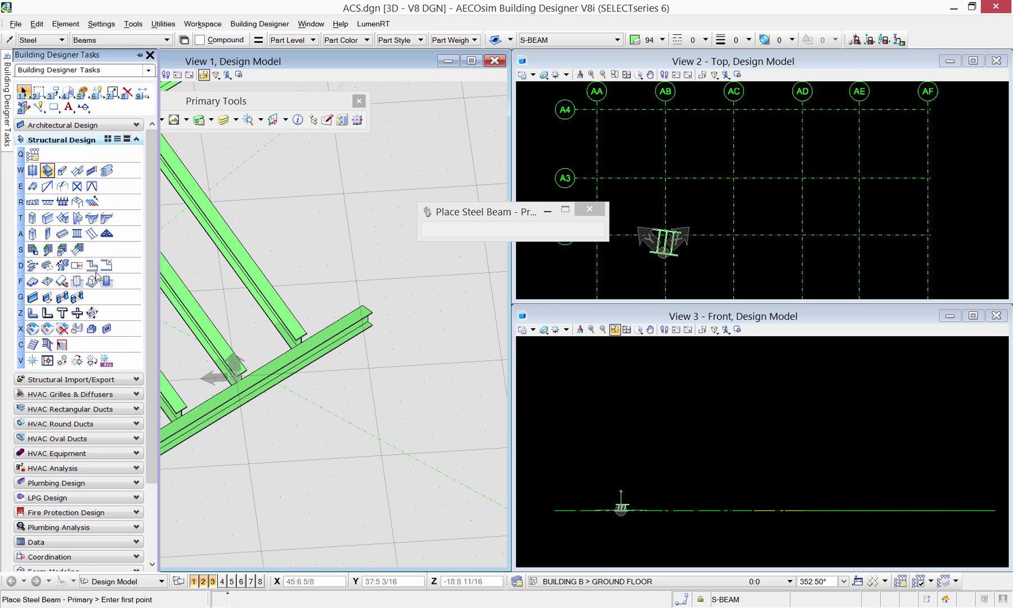
left_click(278, 479)
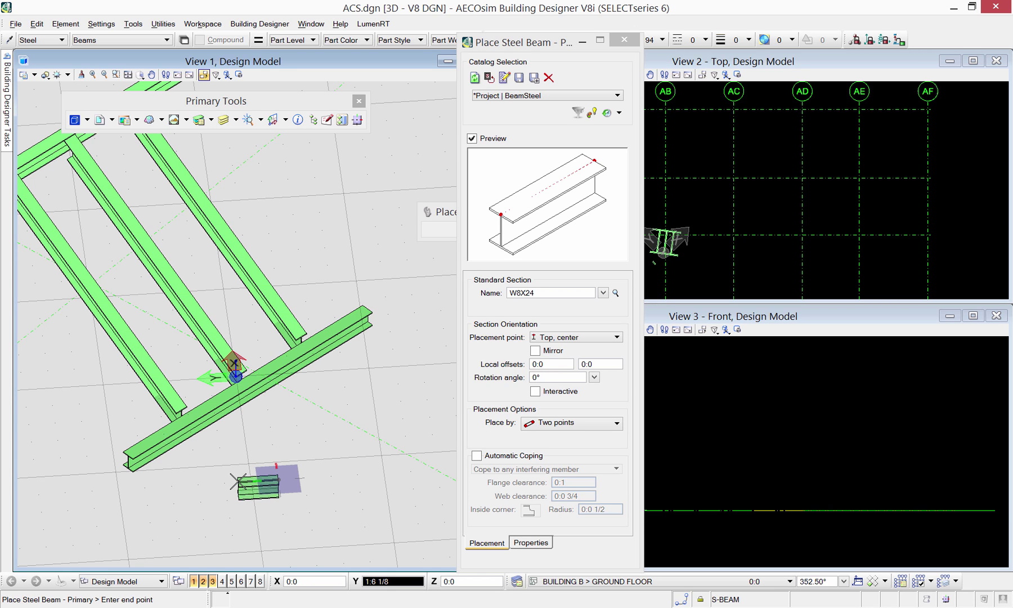
left_click(237, 482)
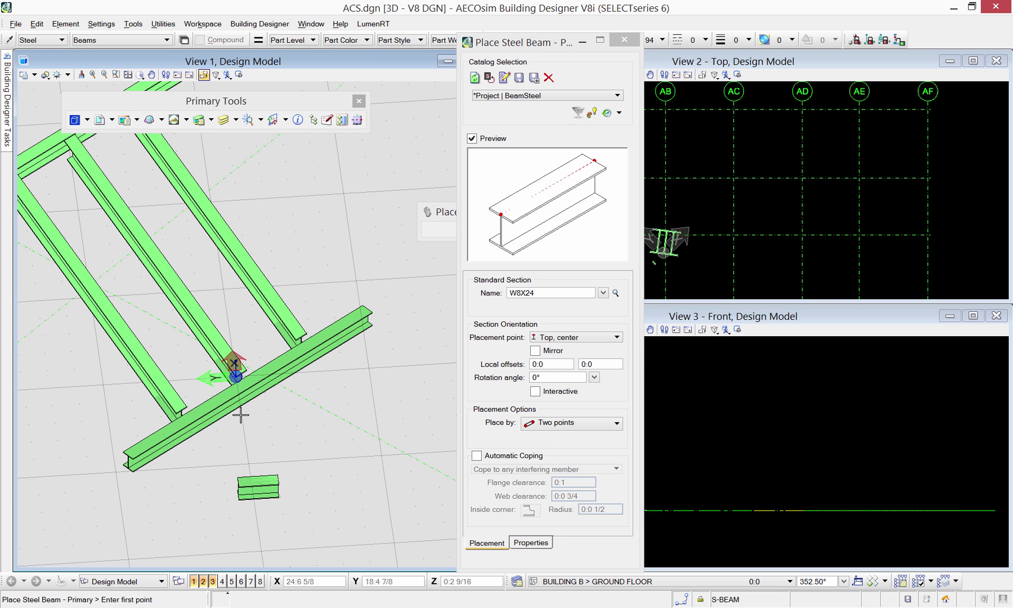
middle_click_drag(240, 415, 240, 329, "shift")
Define a new ACS by points at the inclined beam's lower end: origin, X along the beam, then Y
key("Escape")
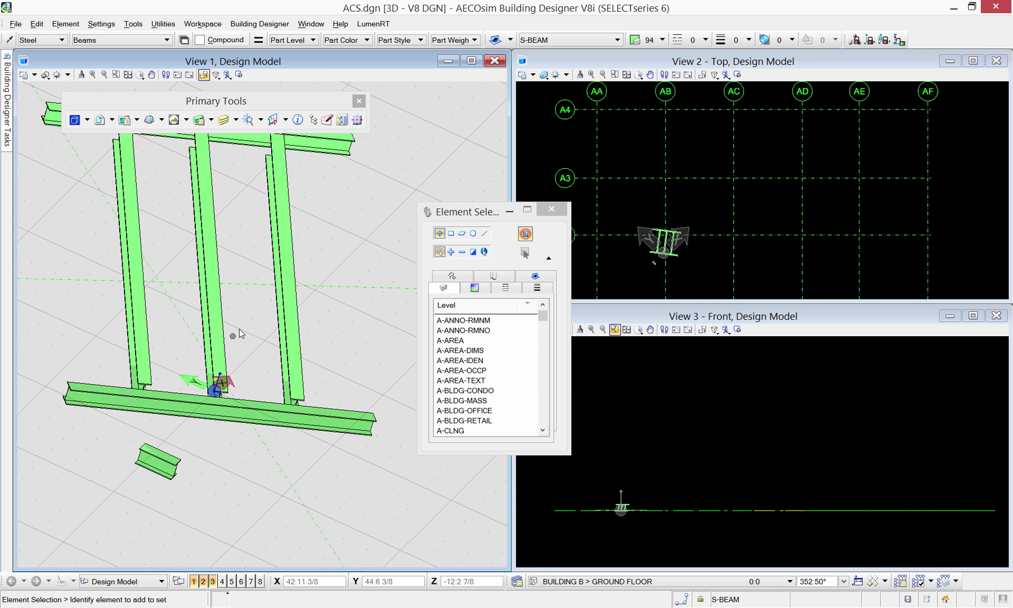
left_click(286, 120)
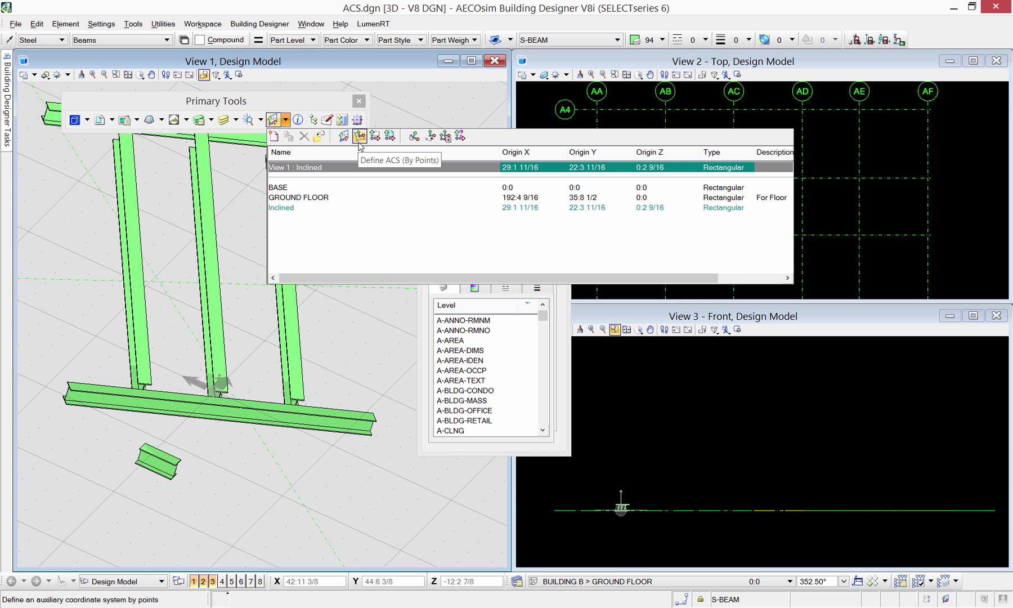
left_click(360, 136)
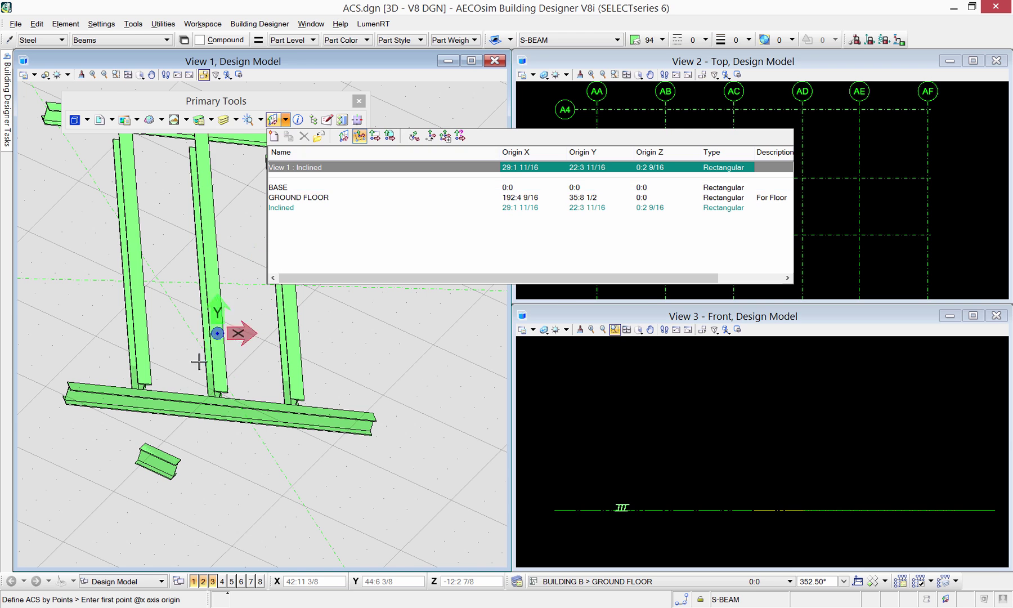
scroll(141, 386, "up", 5)
scroll(138, 385, "up", 3)
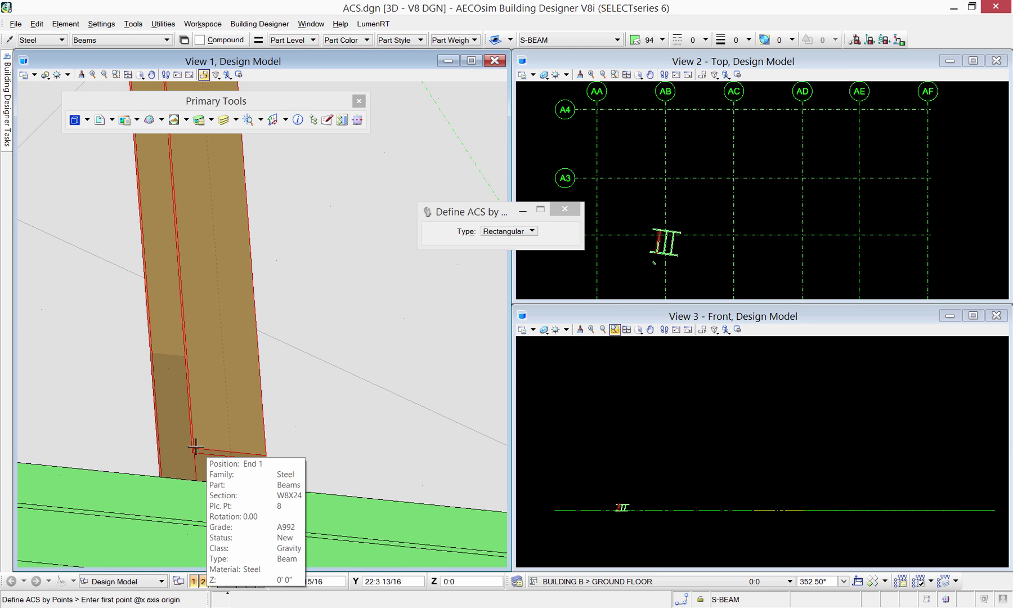
left_click(194, 448)
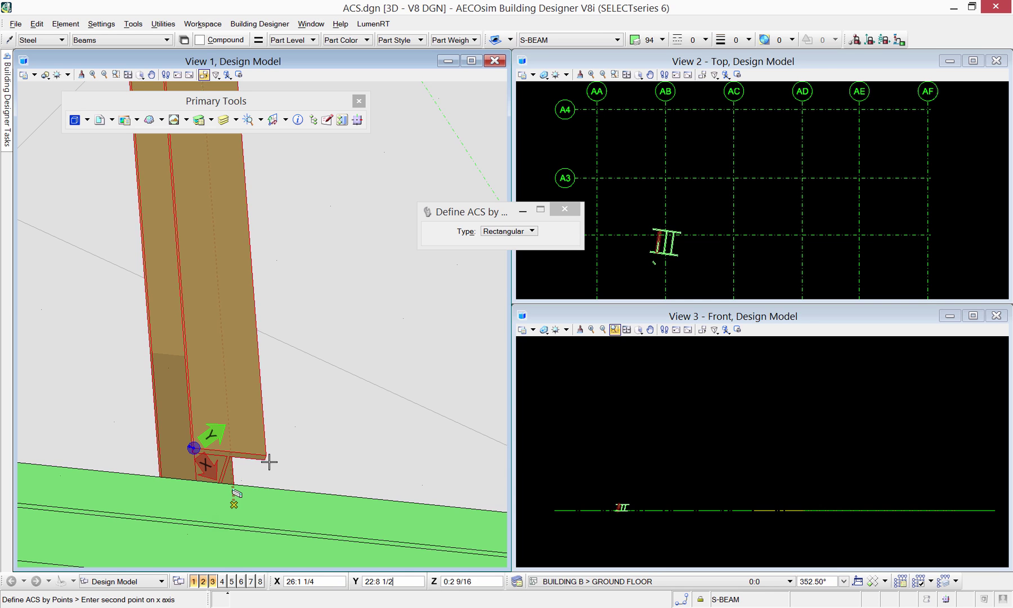
left_click(262, 453)
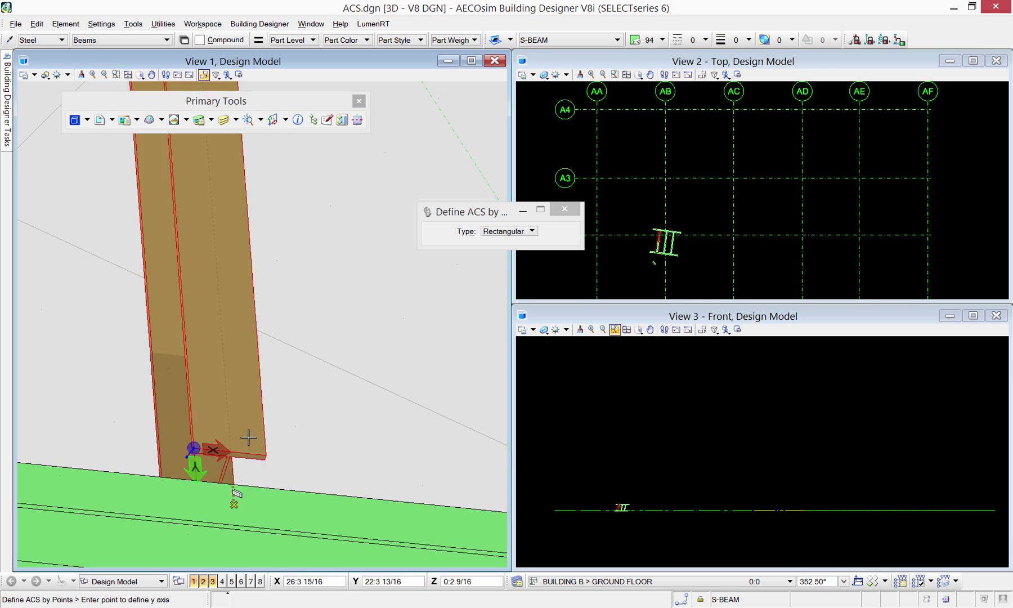
left_click(187, 357)
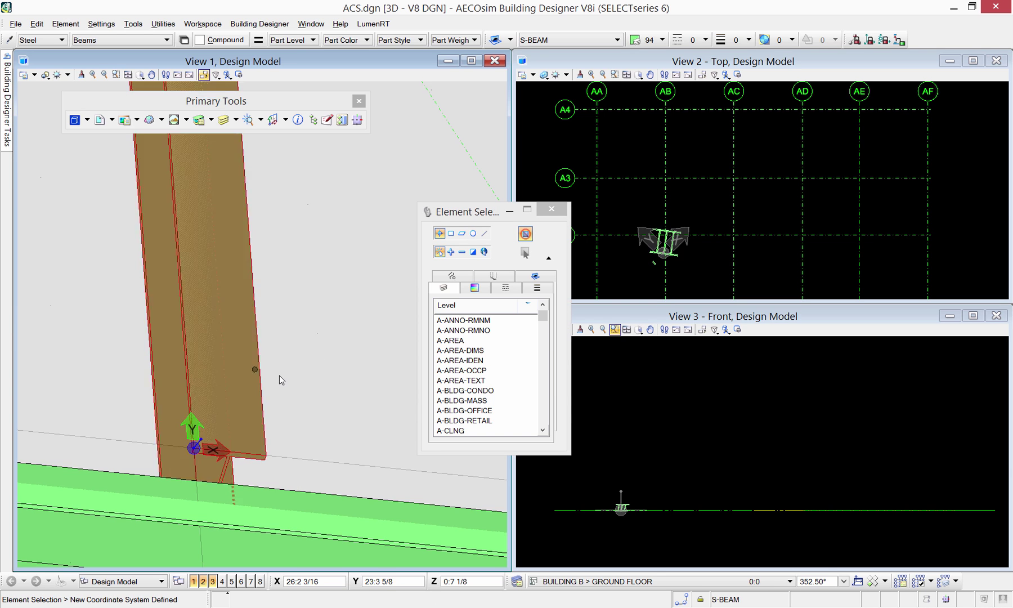
Save the current coordinate system as a new Unnamed ACS entry
left_click(286, 120)
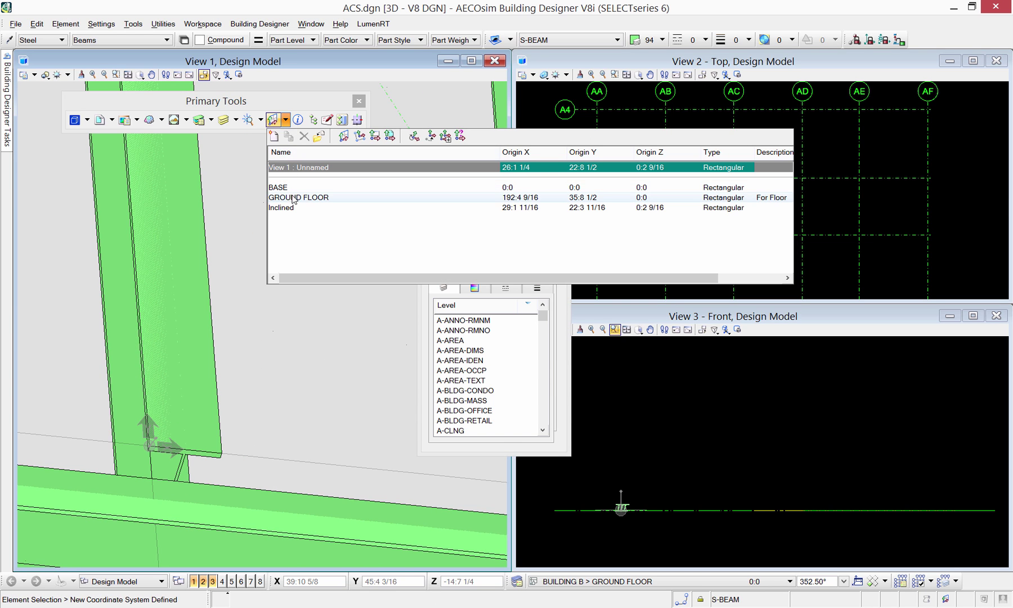
left_click(275, 145)
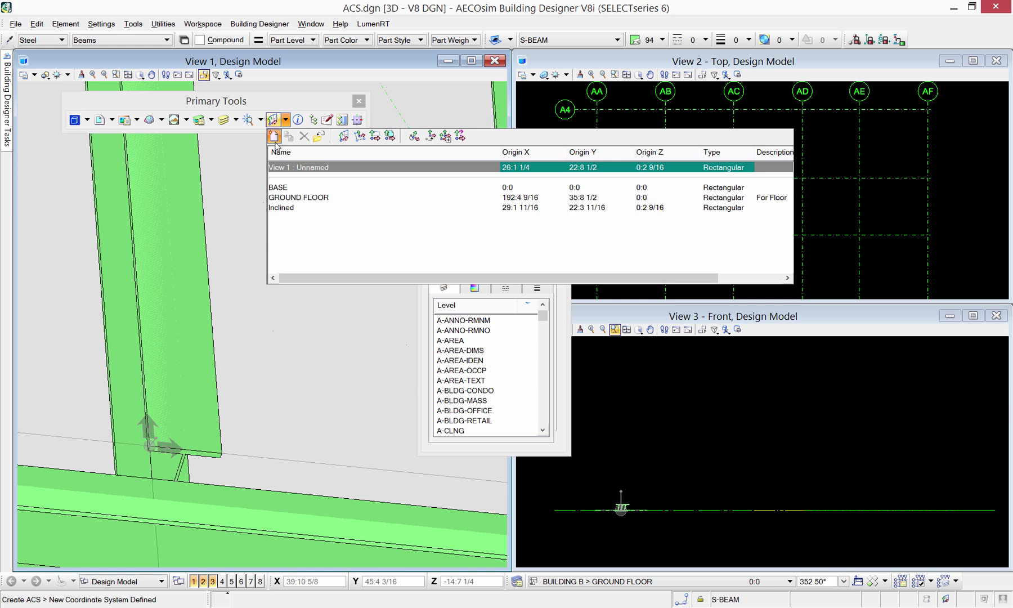
left_click(238, 198)
key("l")
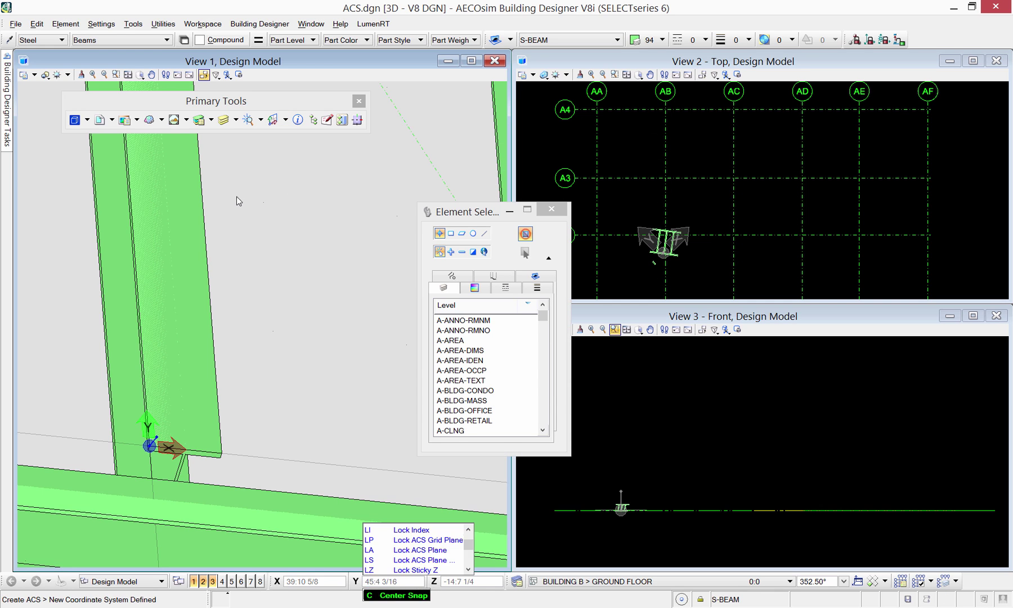
key("i")
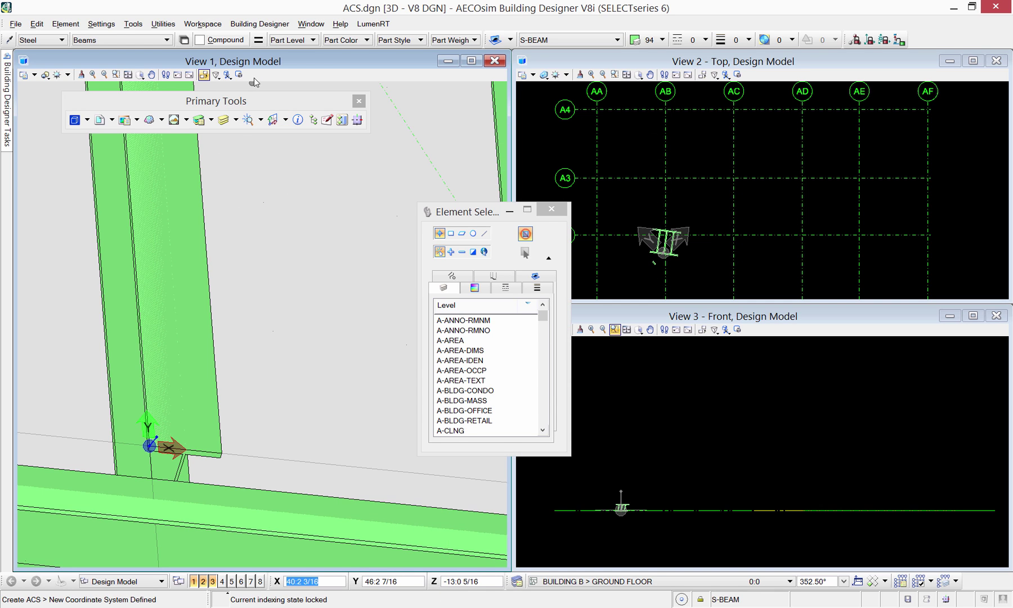
Rename the Unnamed coordinate system to Inclined 2
left_click(273, 120)
left_click(307, 218)
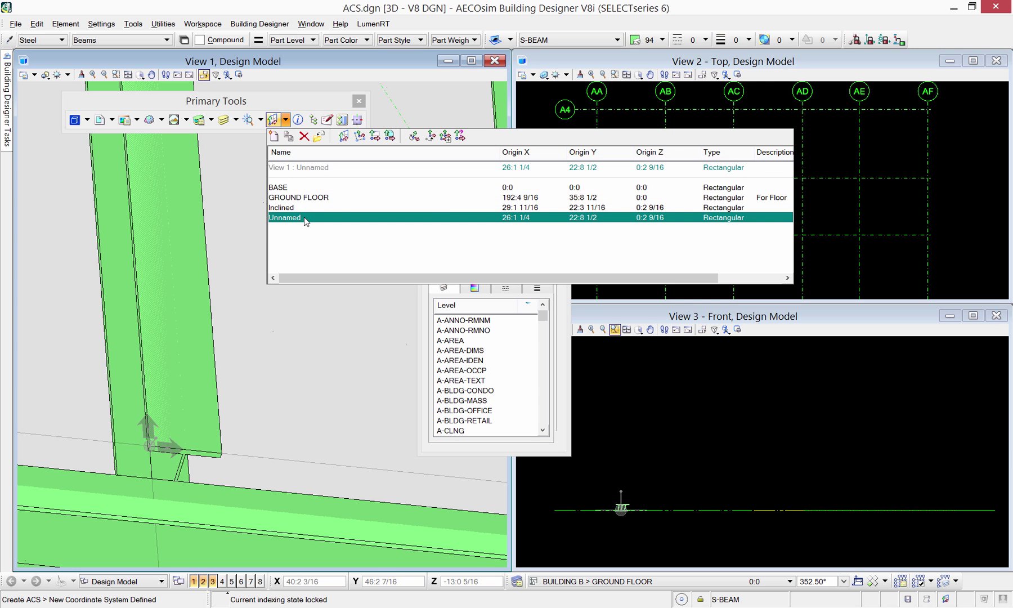
double_click(306, 218)
type("I")
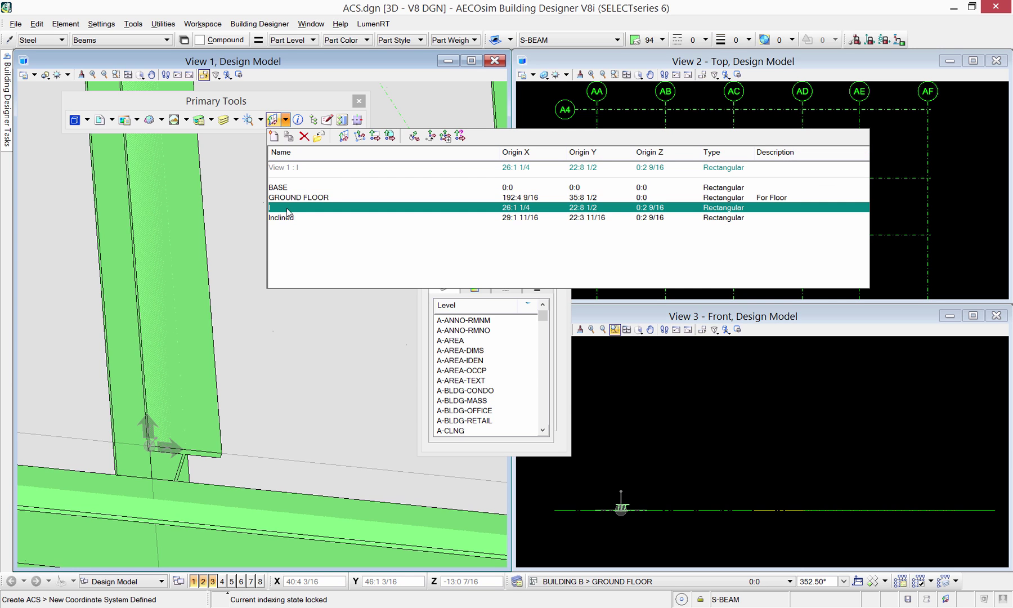
double_click(288, 210)
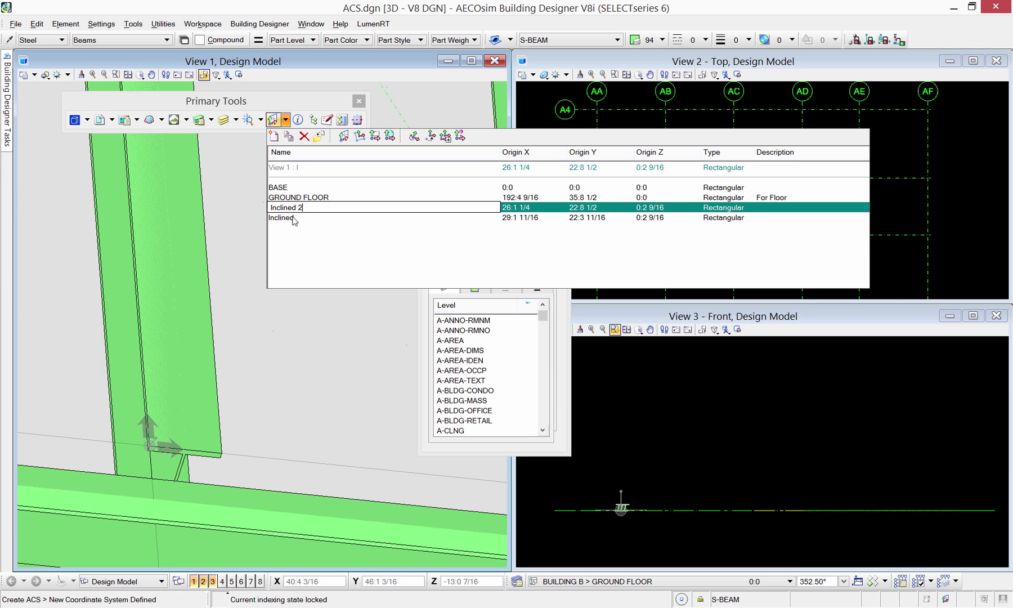
key("Return")
Update Inclined 2 from the active ACS and make it View 1's active coordinate system
double_click(295, 218)
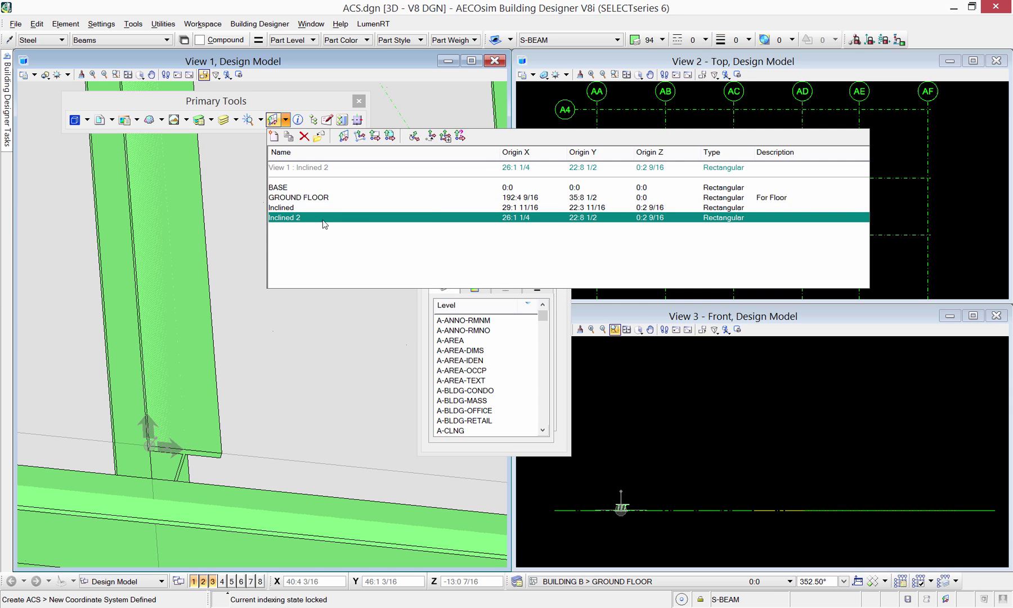
right_click(330, 219)
left_click(345, 244)
double_click(308, 208)
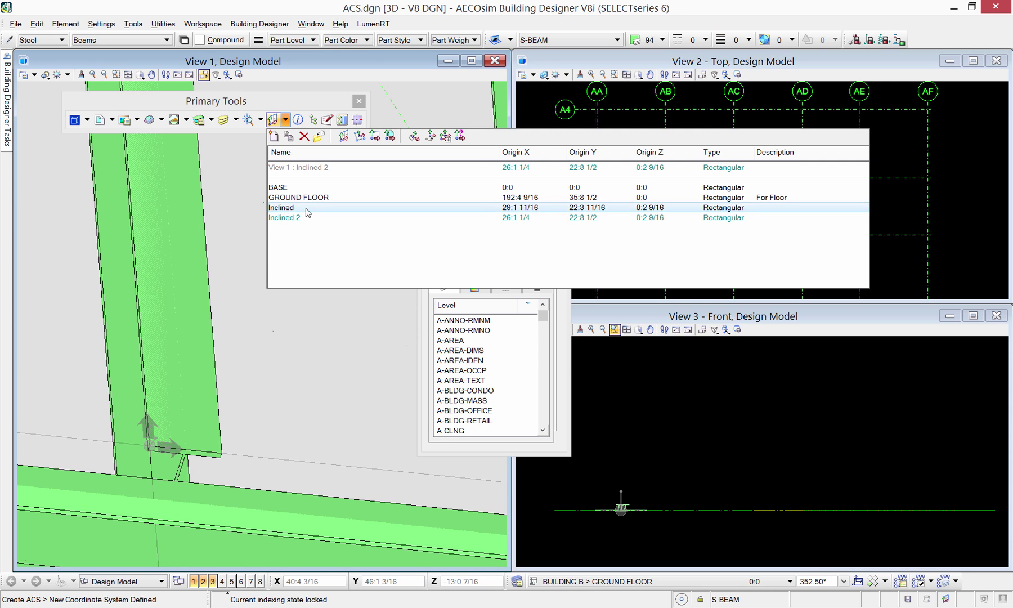
left_click(226, 328)
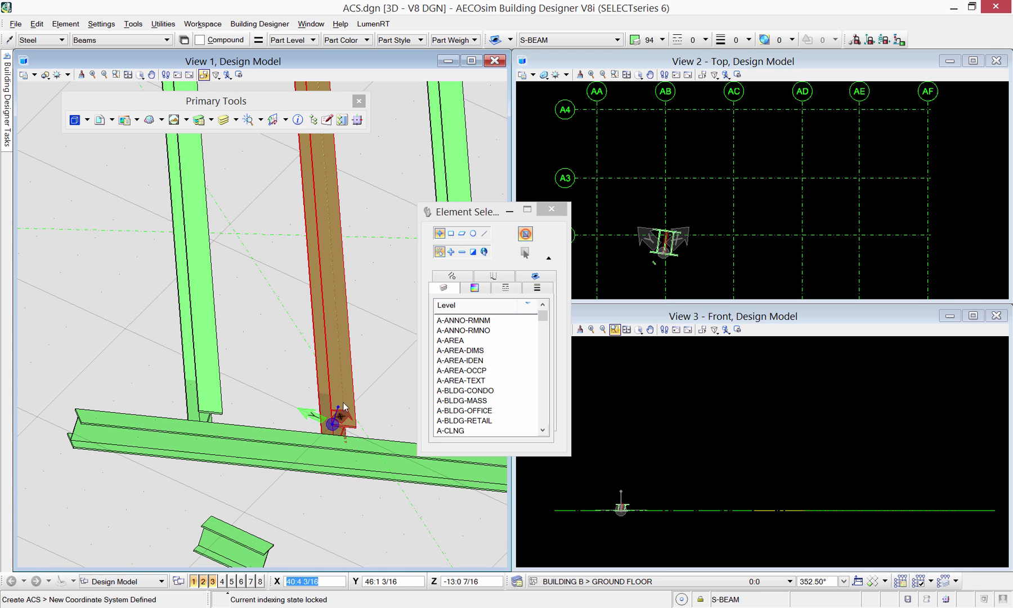
left_click(286, 119)
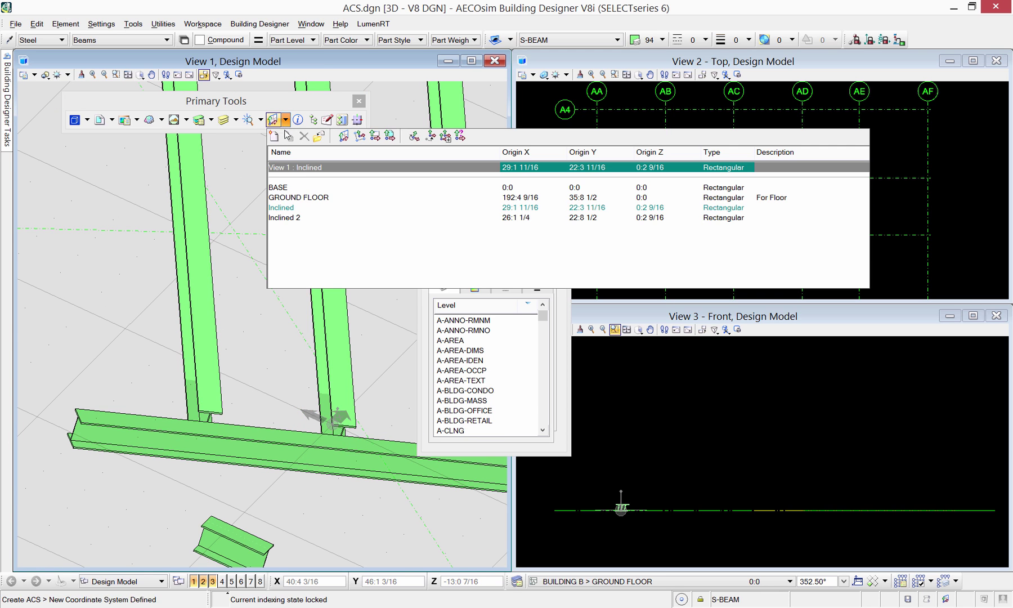
double_click(298, 218)
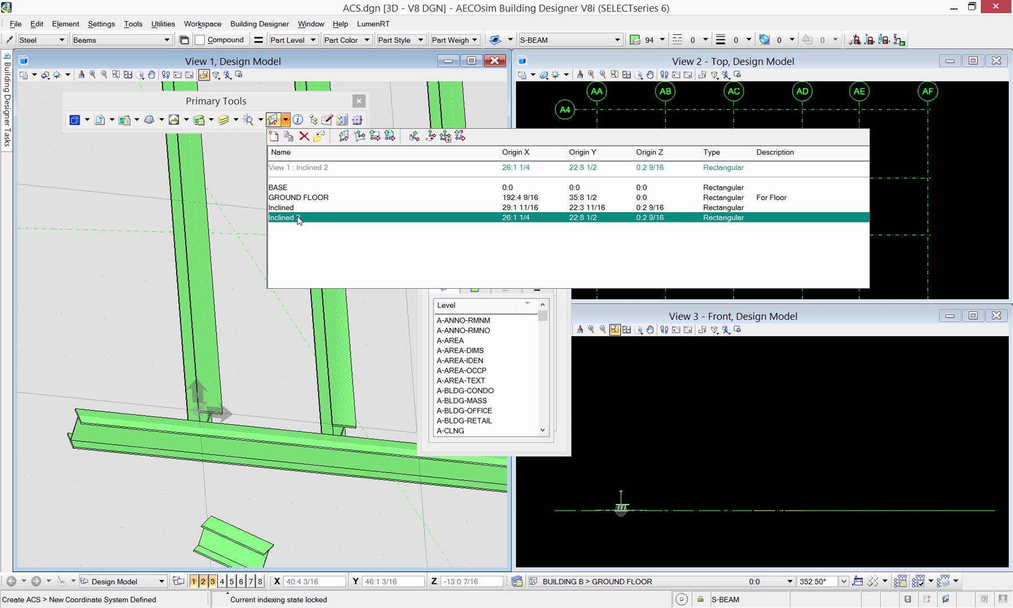
Switch View 1 back to the BASE coordinate system and rotate it to Isometric
left_click(287, 122)
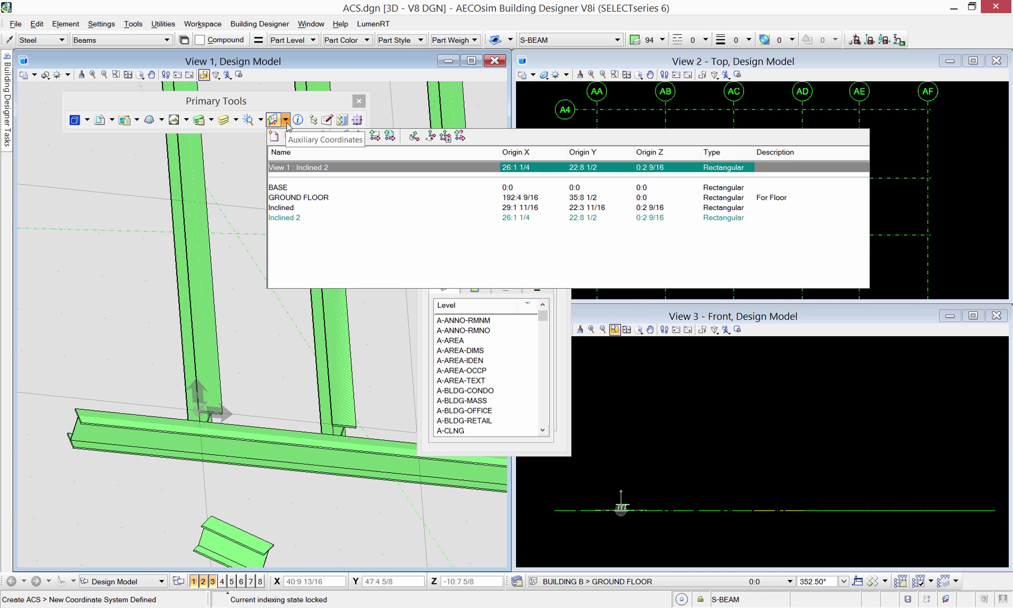
double_click(298, 187)
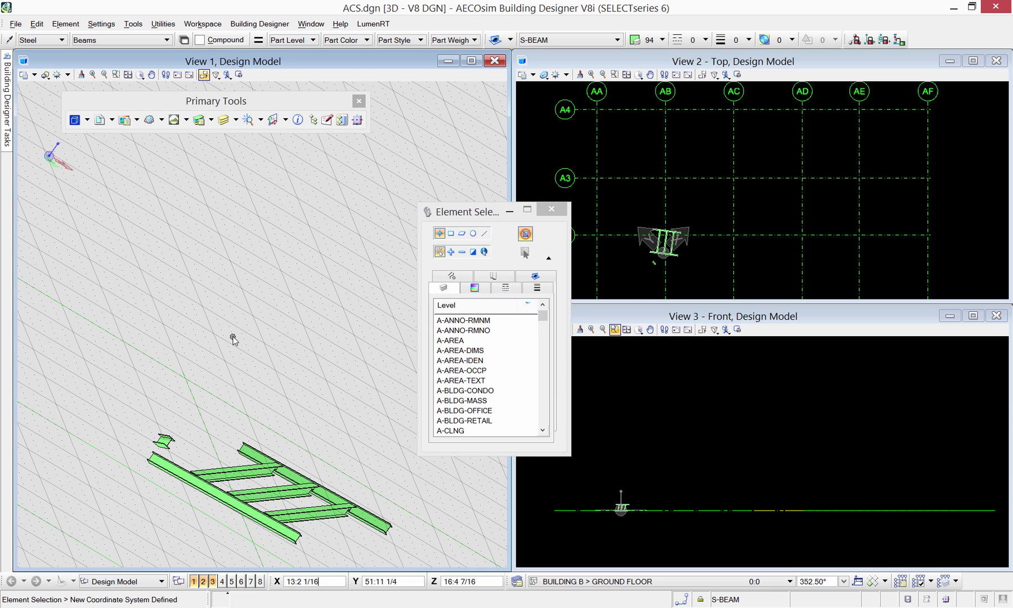
left_click(140, 76)
left_click(160, 141)
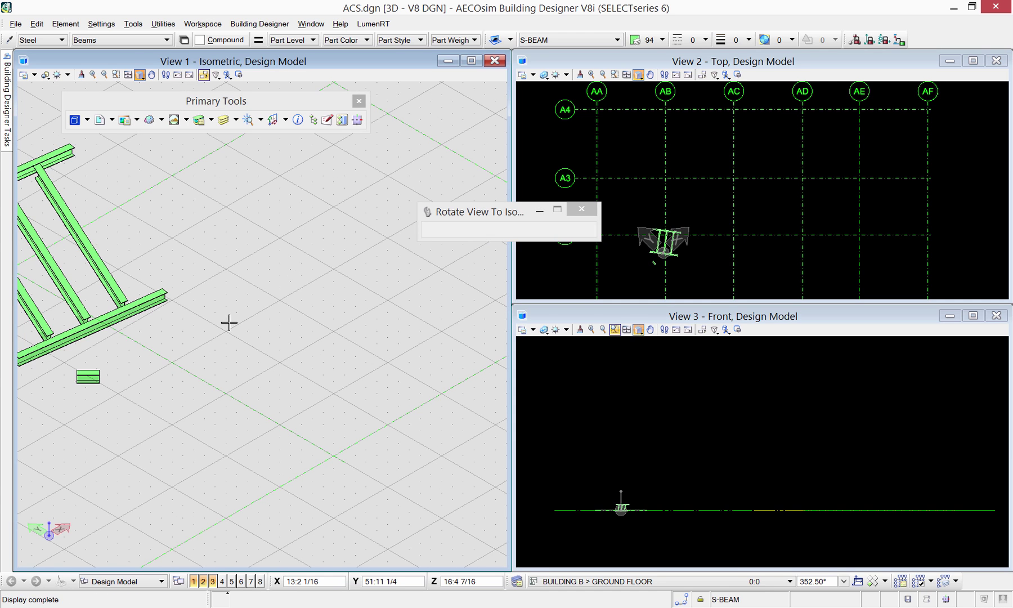
Recentre the beam frame in View 1 and start Define ACS by View
middle_click_drag(240, 326, 250, 333)
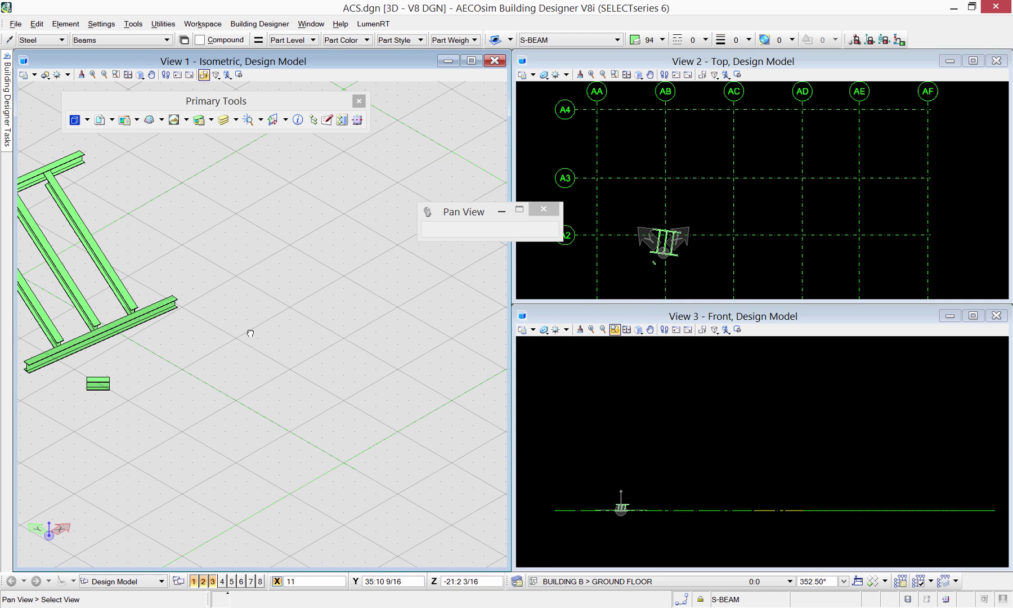
middle_click_drag(197, 351, 263, 372)
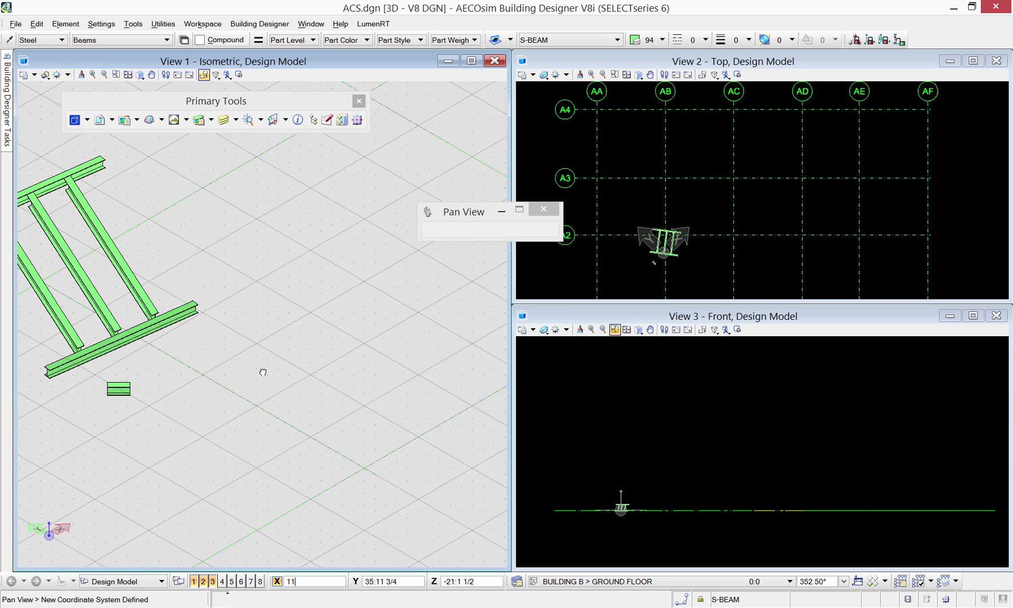
left_click(286, 120)
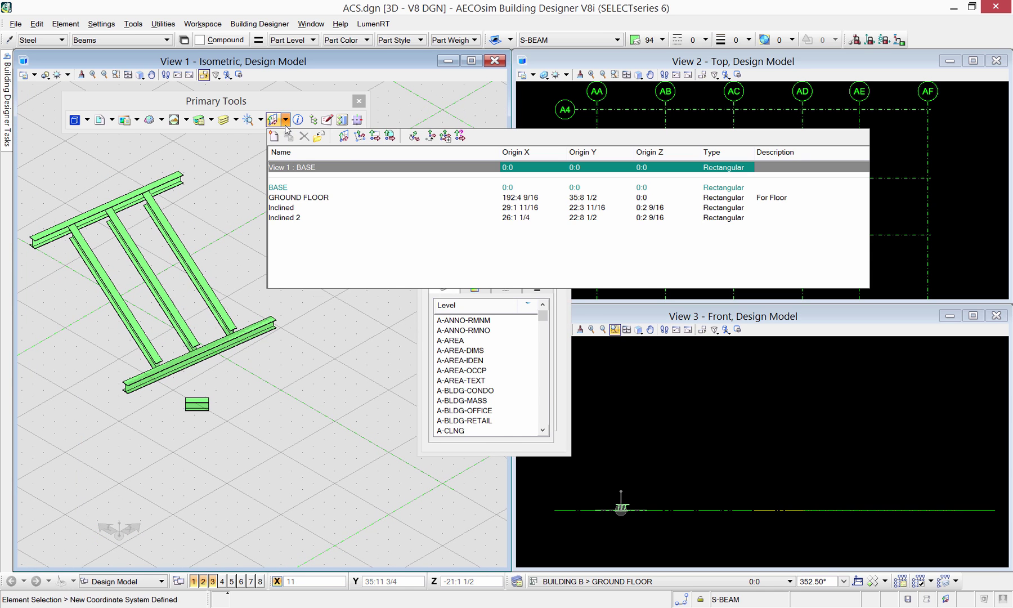
left_click(375, 136)
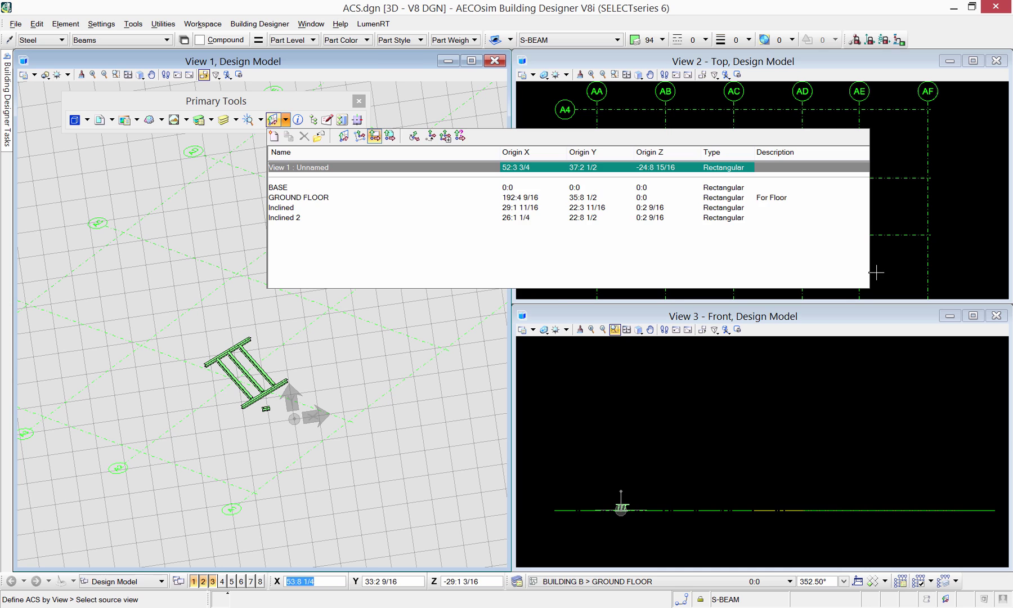
Create the ACS from View 3's Front orientation with a single data point
left_click(653, 484)
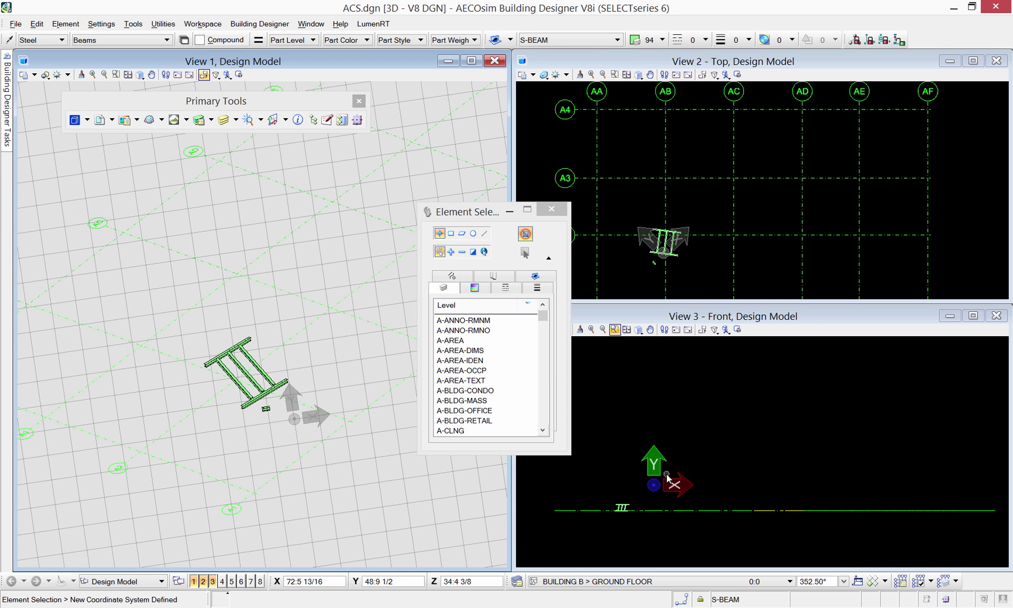
Align View 3 with the current coordinate system
left_click(859, 582)
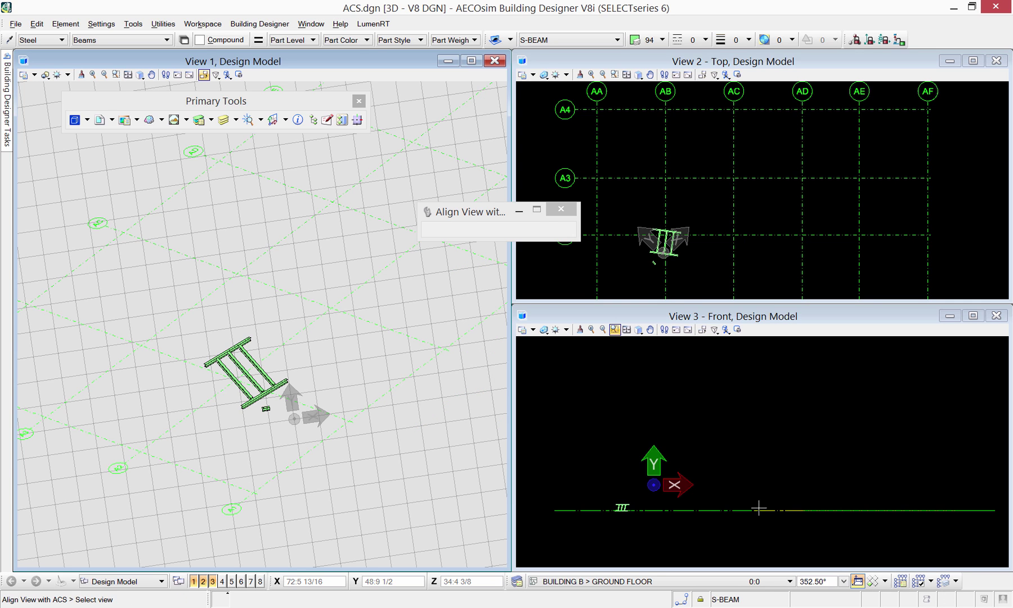
left_click(729, 461)
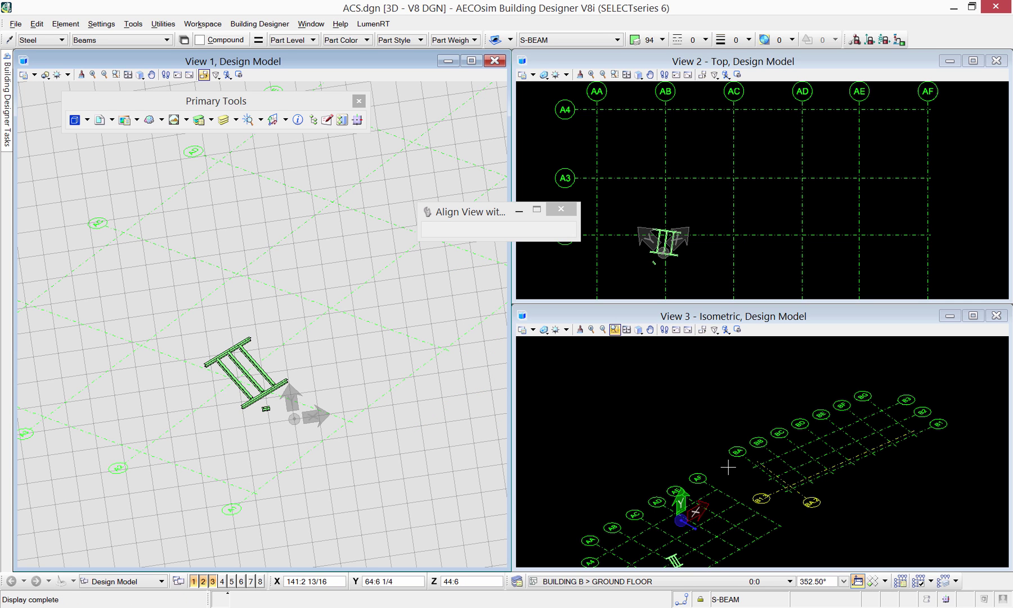
left_click(777, 554)
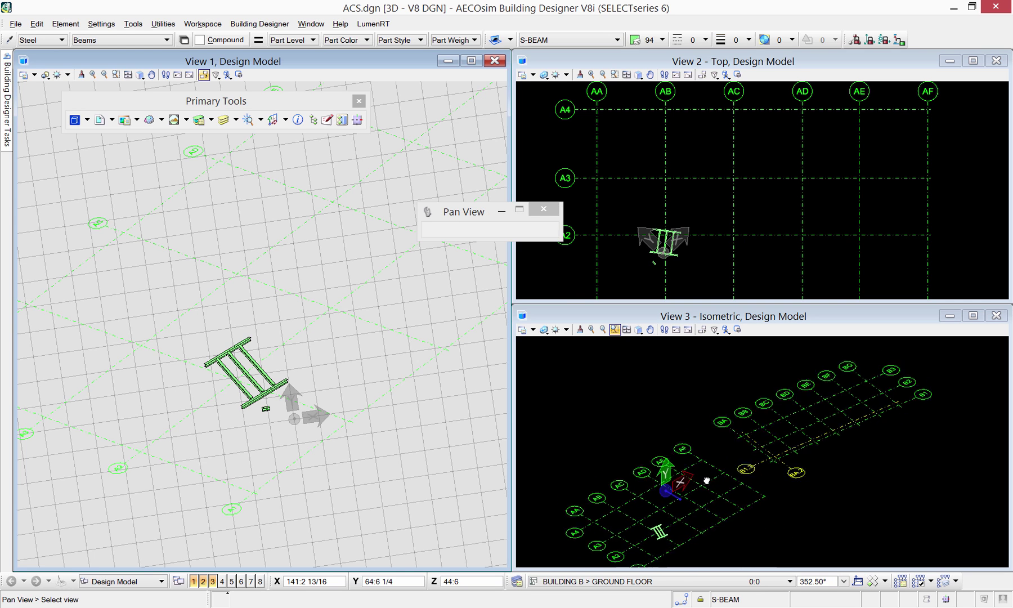
Align Views 2 and 1 with the coordinate system and bring up the ACS list
left_click(855, 583)
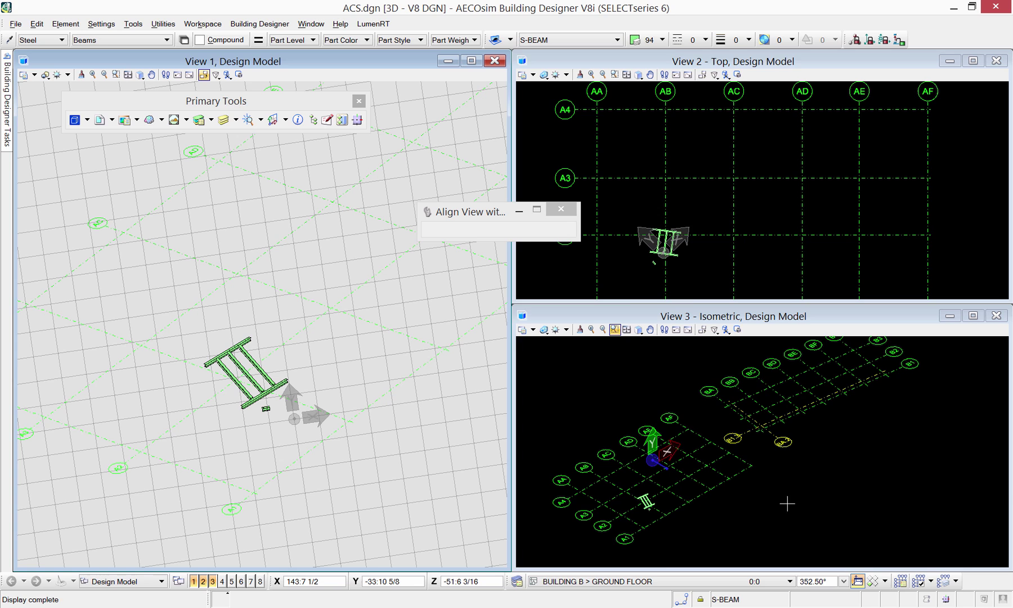
left_click(699, 274)
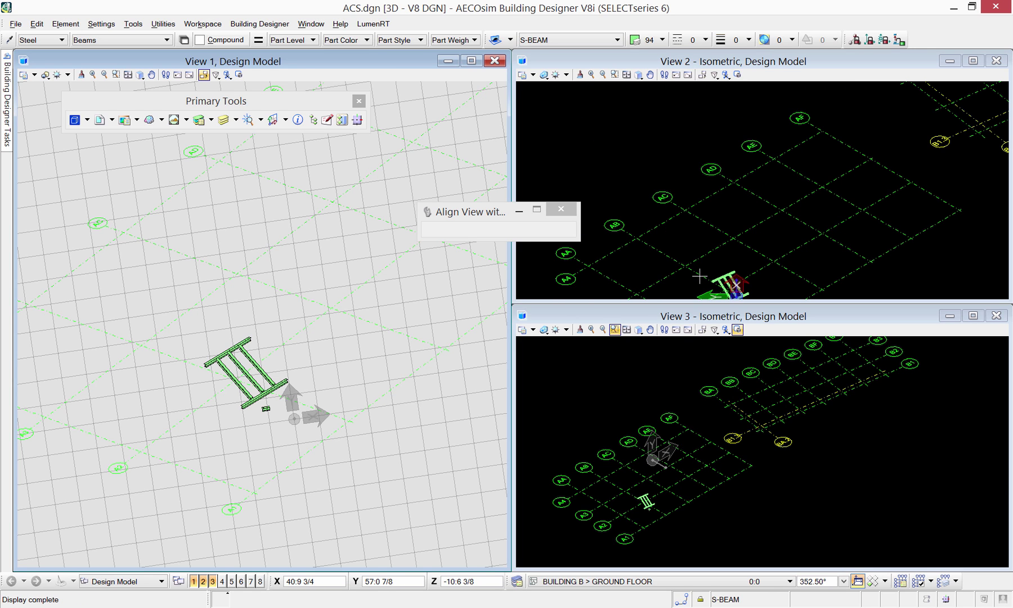
left_click(360, 349)
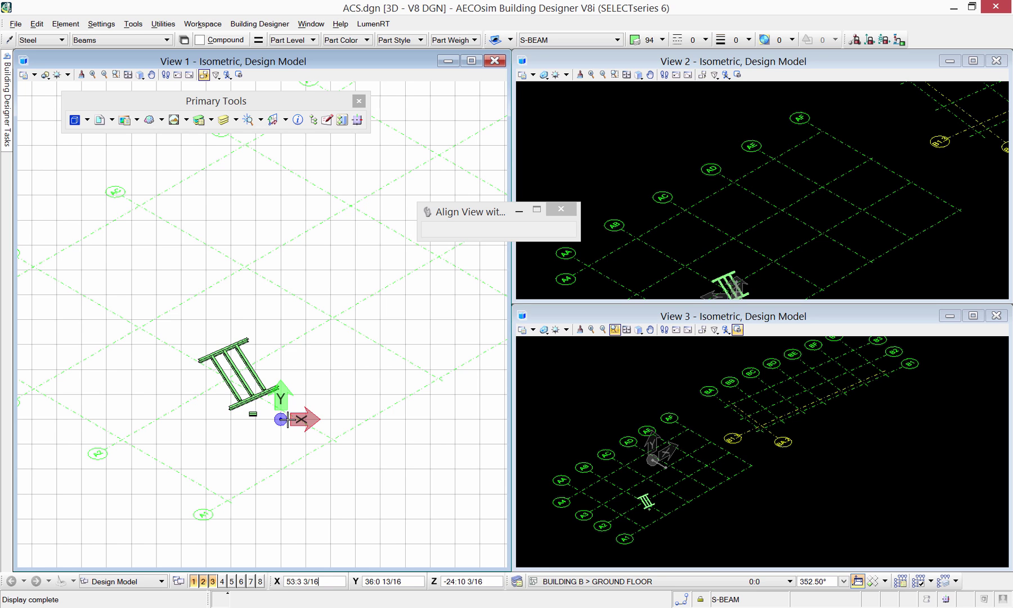
middle_click_drag(326, 390, 337, 392)
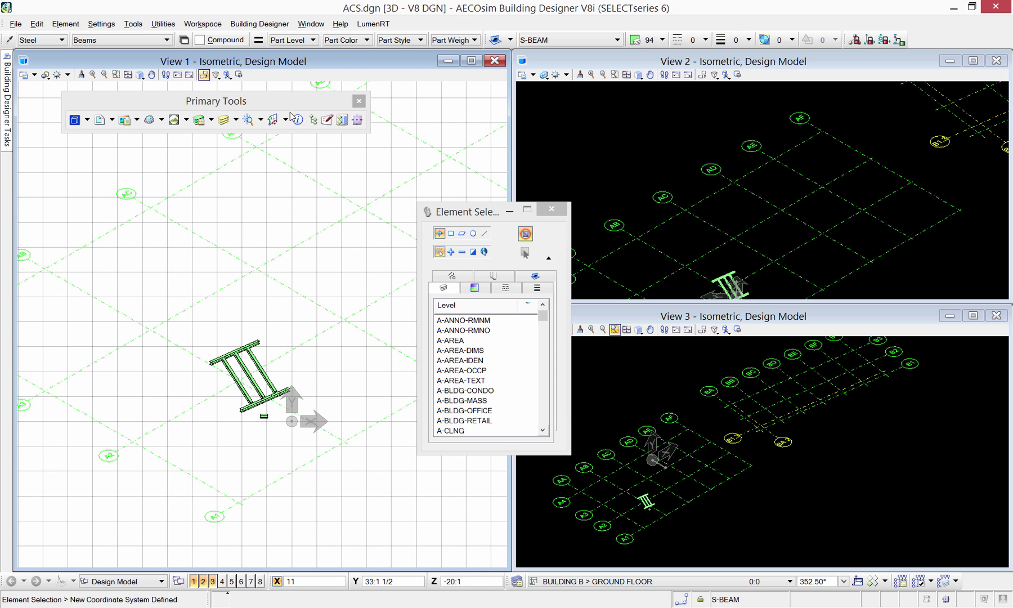
left_click(286, 120)
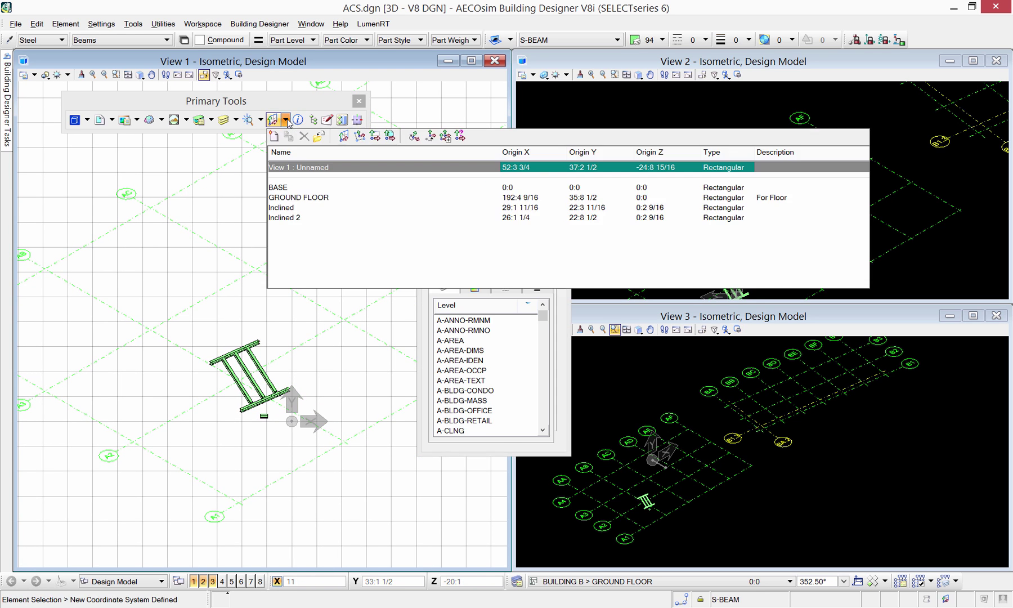
Activate Inclined for View 1 and apply it to the selected views
left_click(444, 137)
double_click(322, 208)
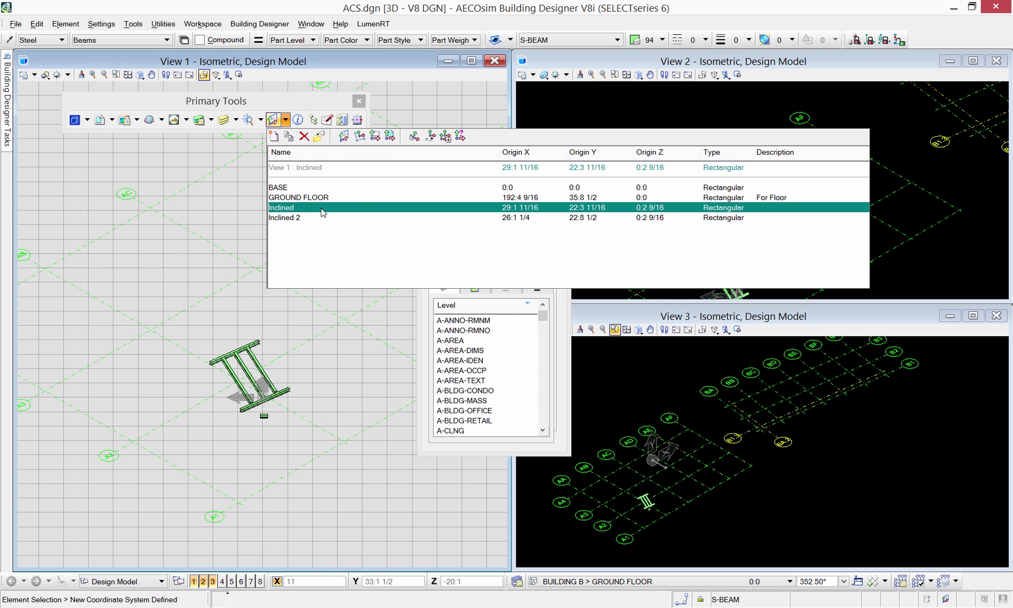
left_click(445, 138)
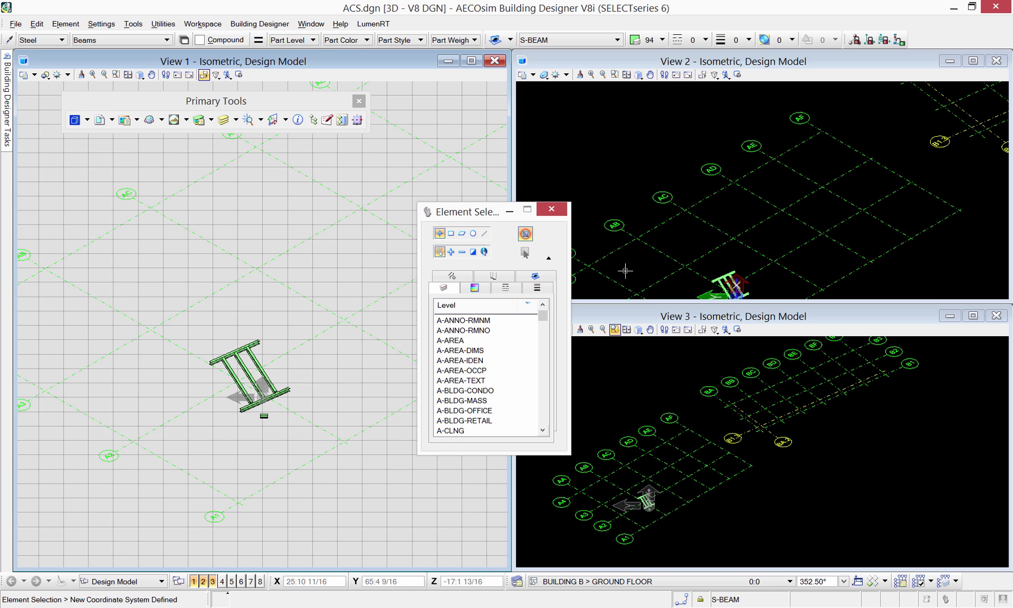
Use Select ACS to pick the GROUND FLOOR triad in View 3, making it active
left_click(285, 120)
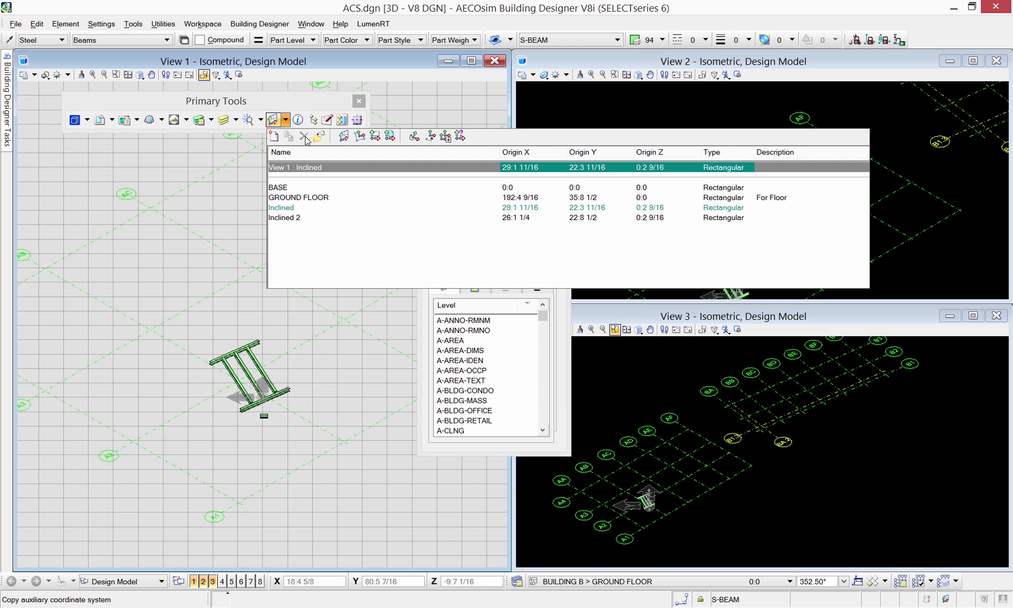
left_click(462, 143)
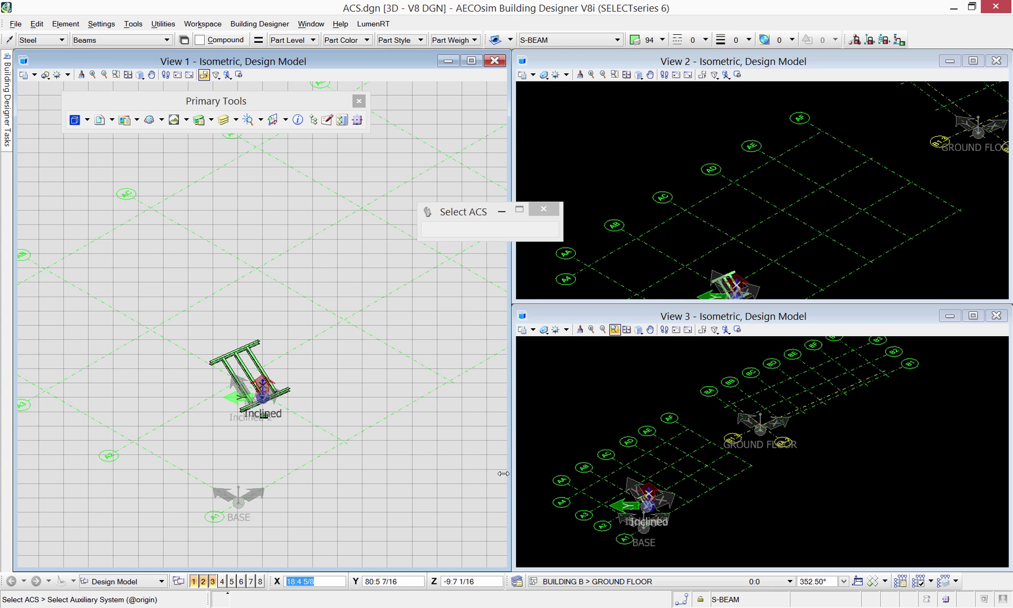
scroll(779, 436, "up", 2)
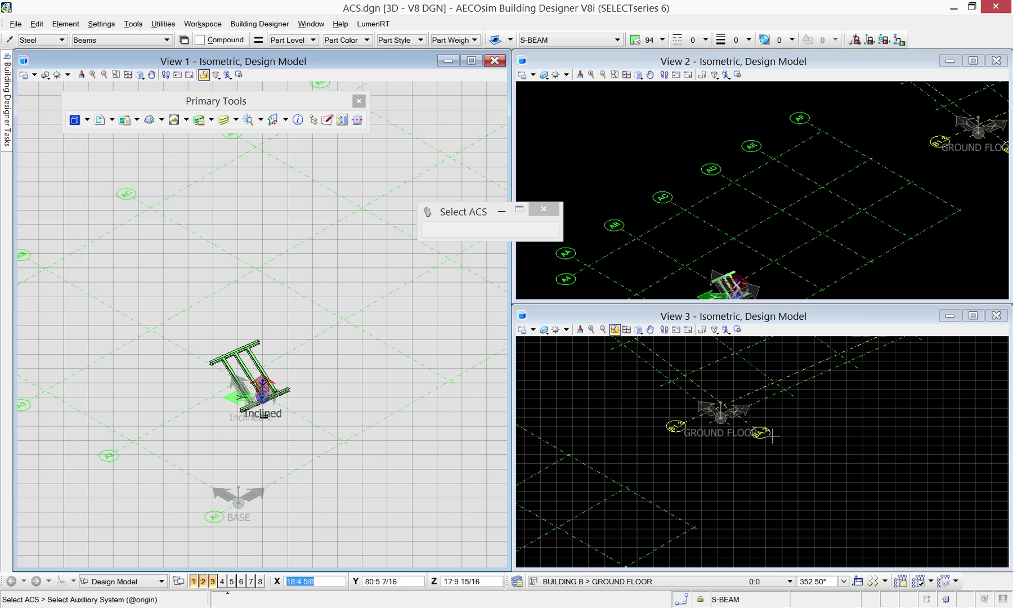
left_click(725, 423)
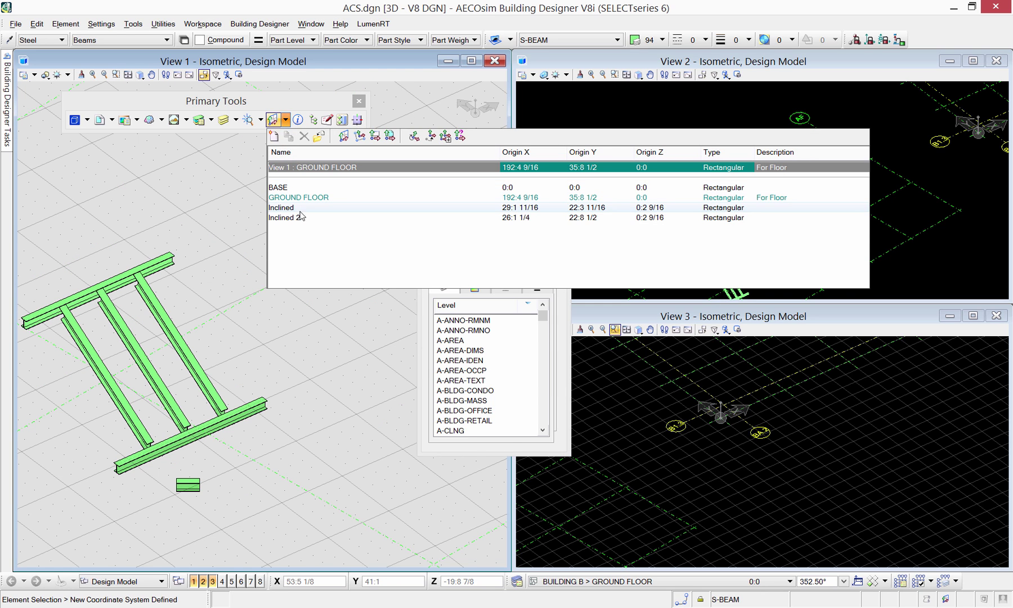
Activate Inclined 2 and rotate View 1 to the Top view
double_click(300, 218)
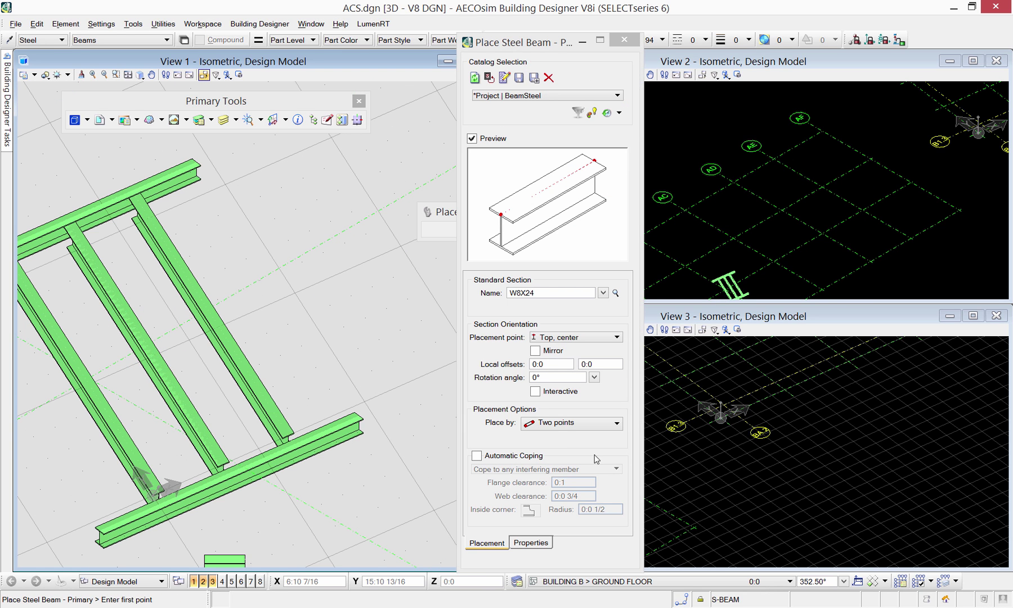
left_click(141, 74)
left_click(157, 104)
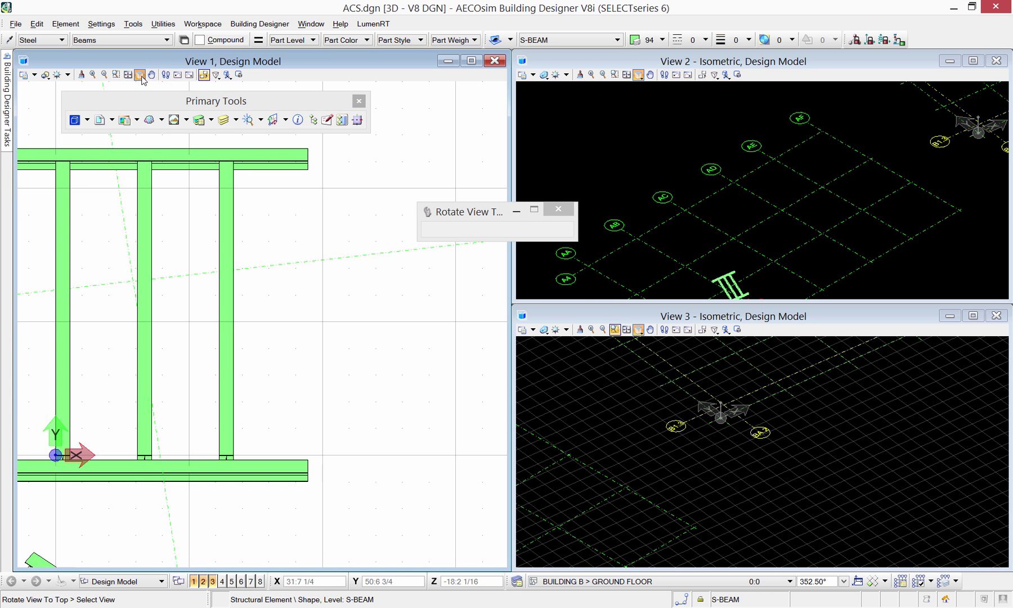
Set Inclined 2 on all views and place a W8X24 beam from the bottom beam's end to the top beam
mouse_move(8, 112)
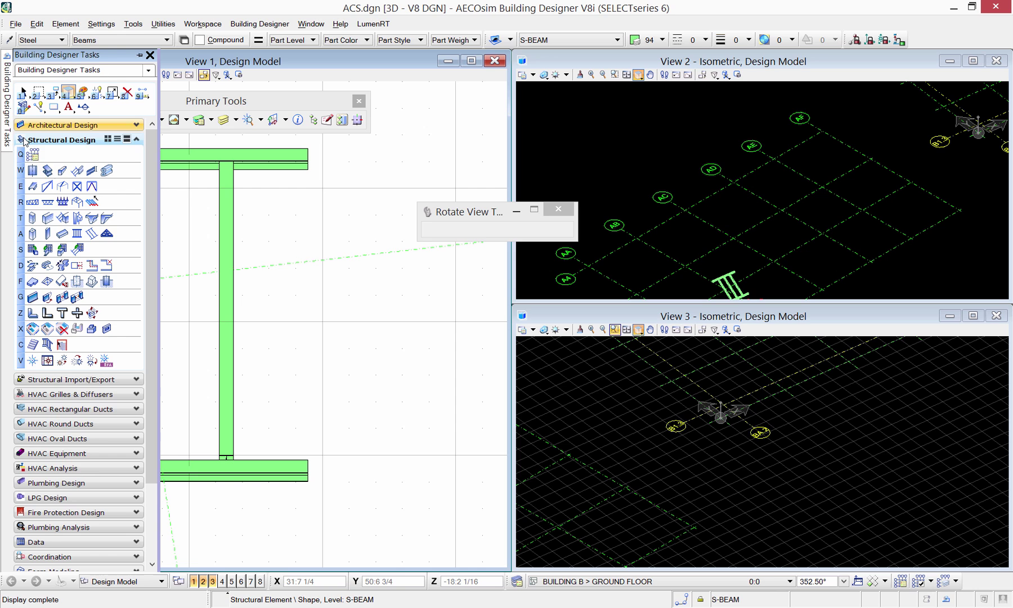
left_click(51, 173)
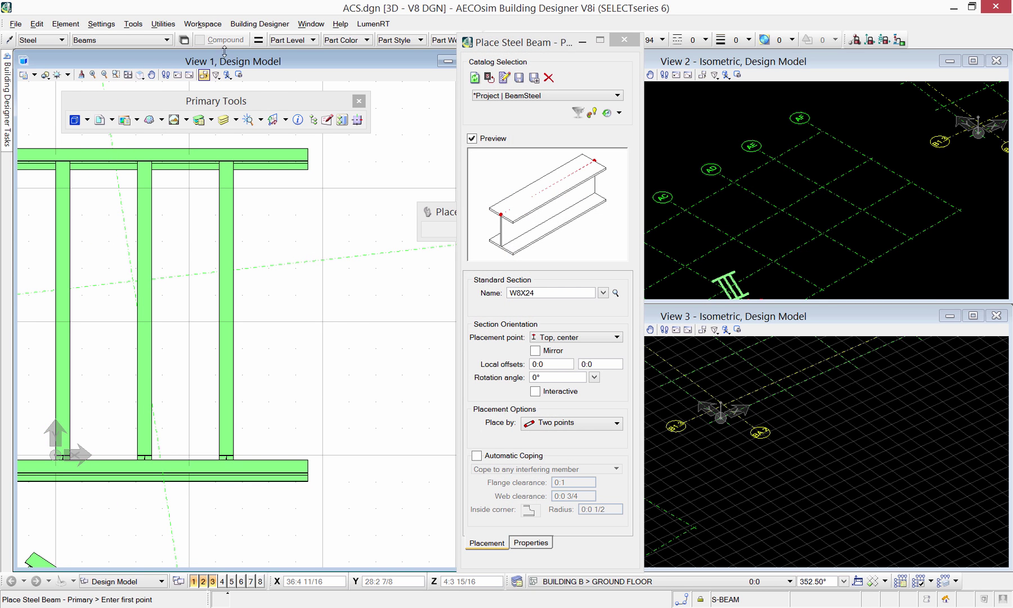
left_click(285, 120)
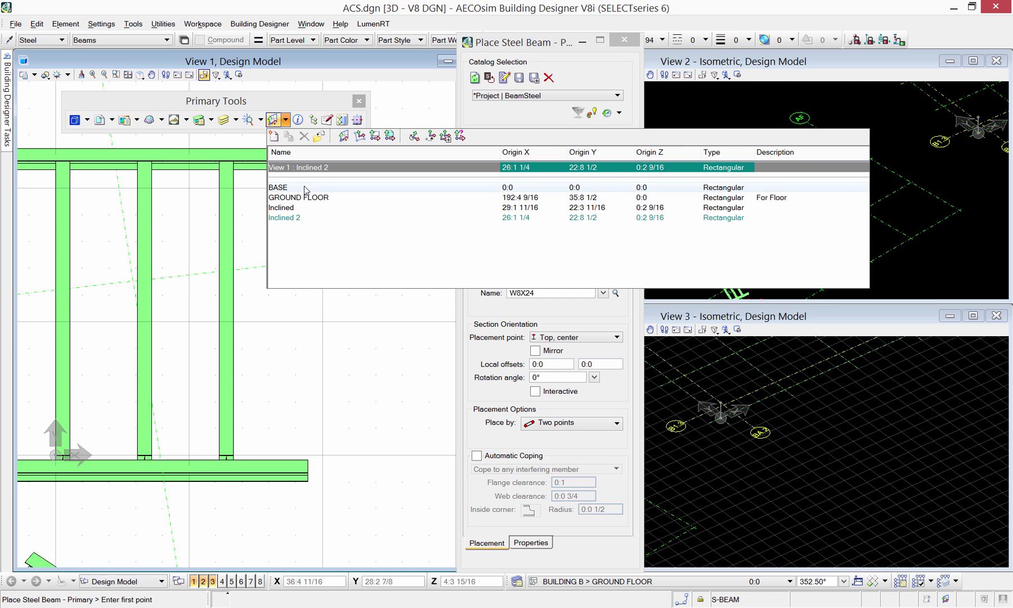
right_click(313, 218)
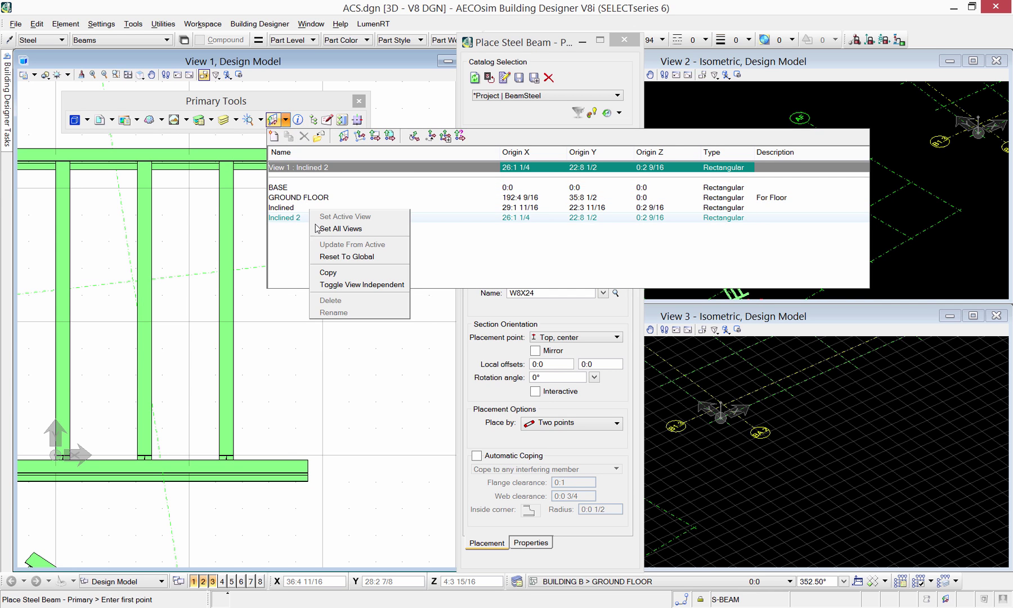
left_click(317, 228)
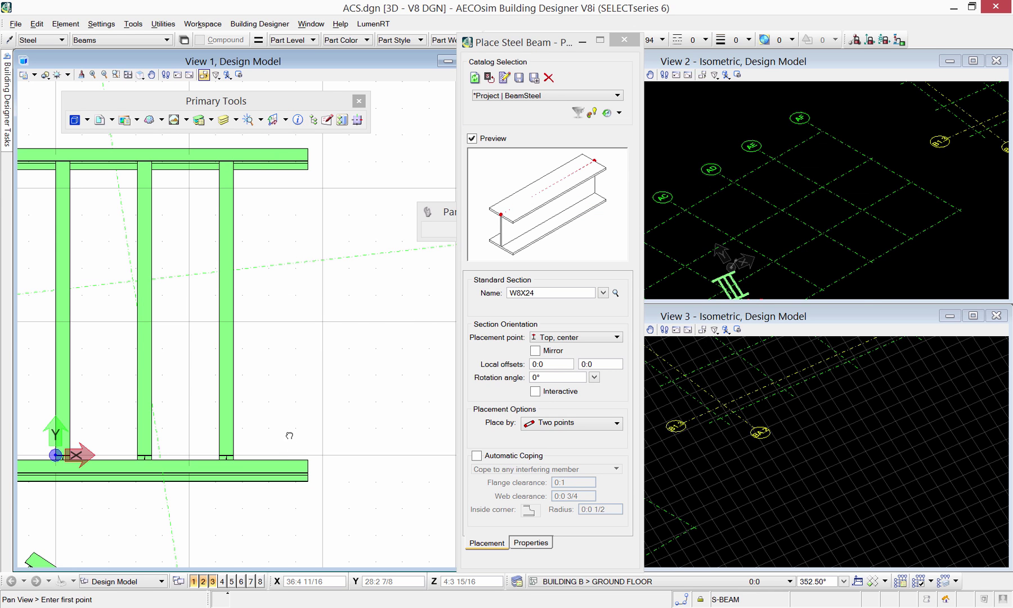
mouse_move(290, 435)
left_mouse_down()
mouse_move(287, 449)
mouse_move(278, 440)
left_mouse_up()
left_click(317, 467)
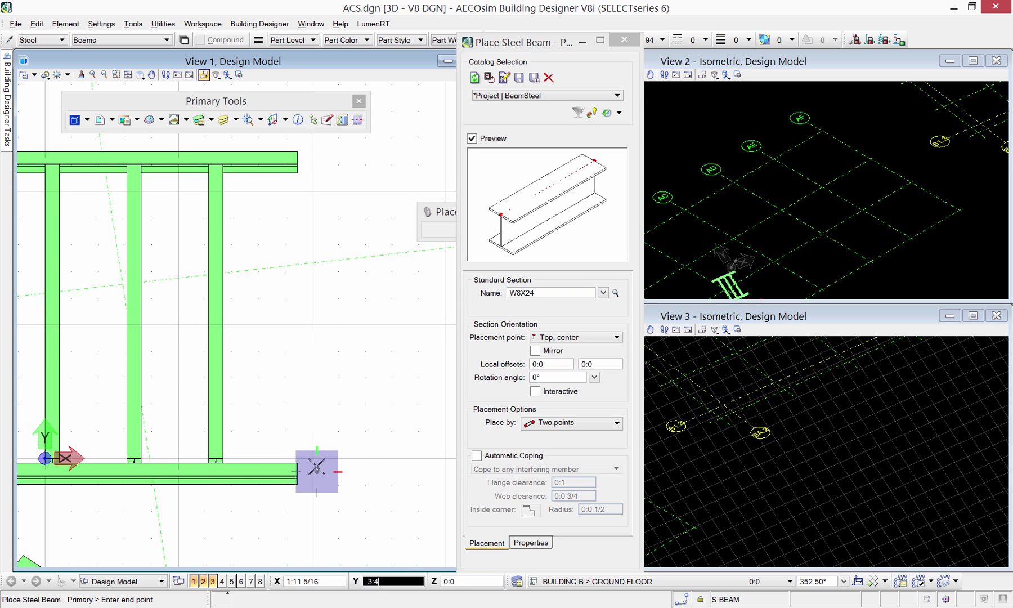
left_click(313, 160)
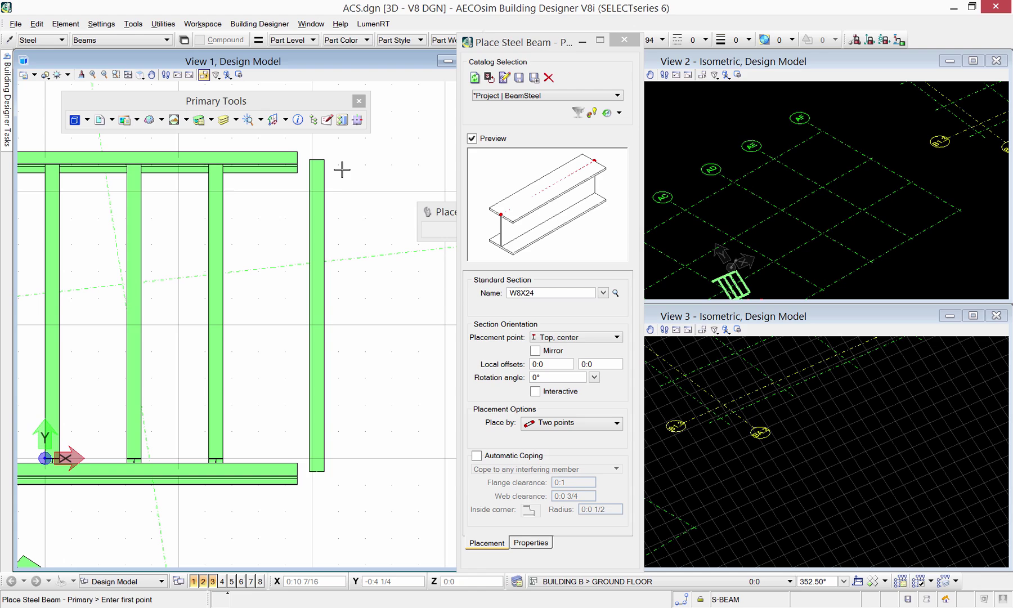
right_click(341, 169)
Orbit View 1 to a 3D view of the frame and make BASE the active ACS
left_click(352, 176)
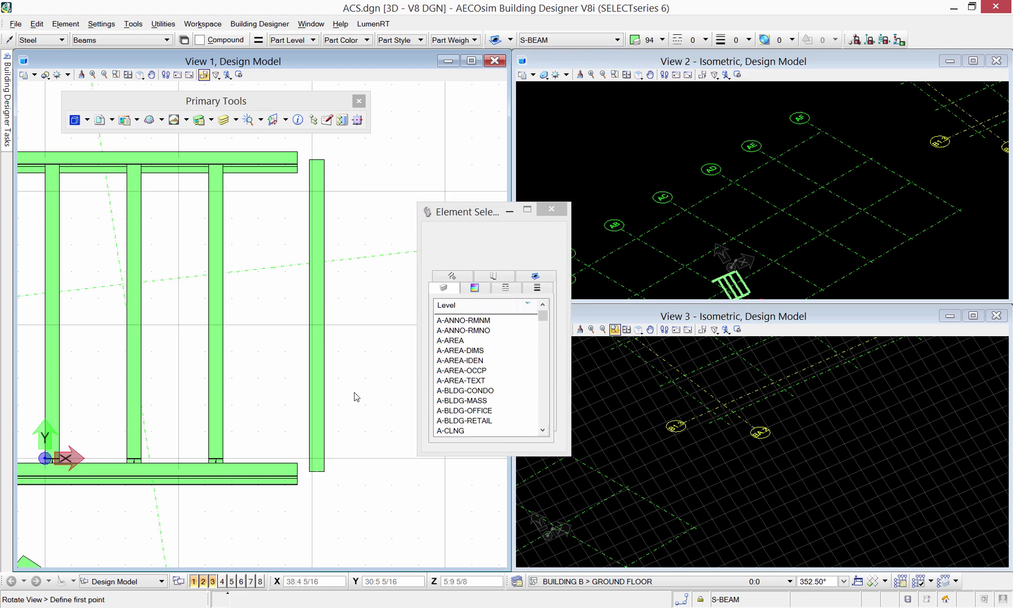
middle_click_drag(362, 396, 236, 250, "shift")
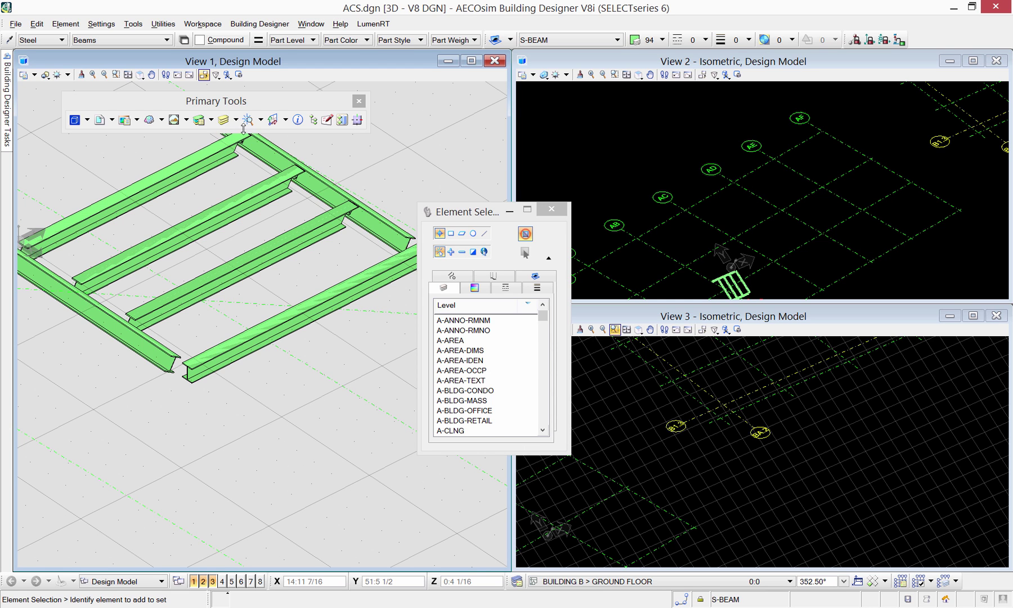
left_click(286, 121)
double_click(293, 189)
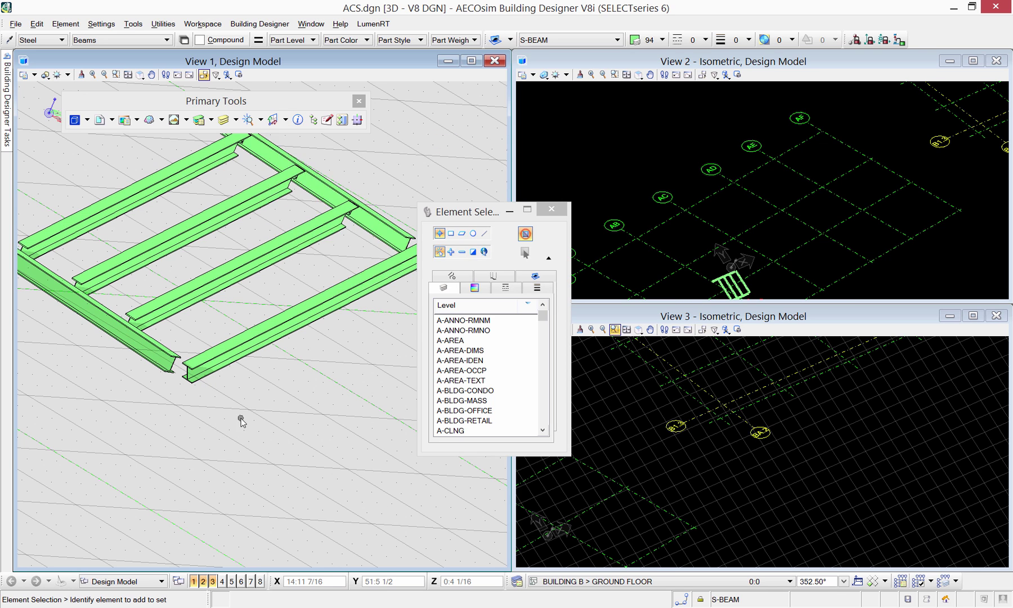
scroll(180, 413, "down", 2)
scroll(246, 484, "up", 5)
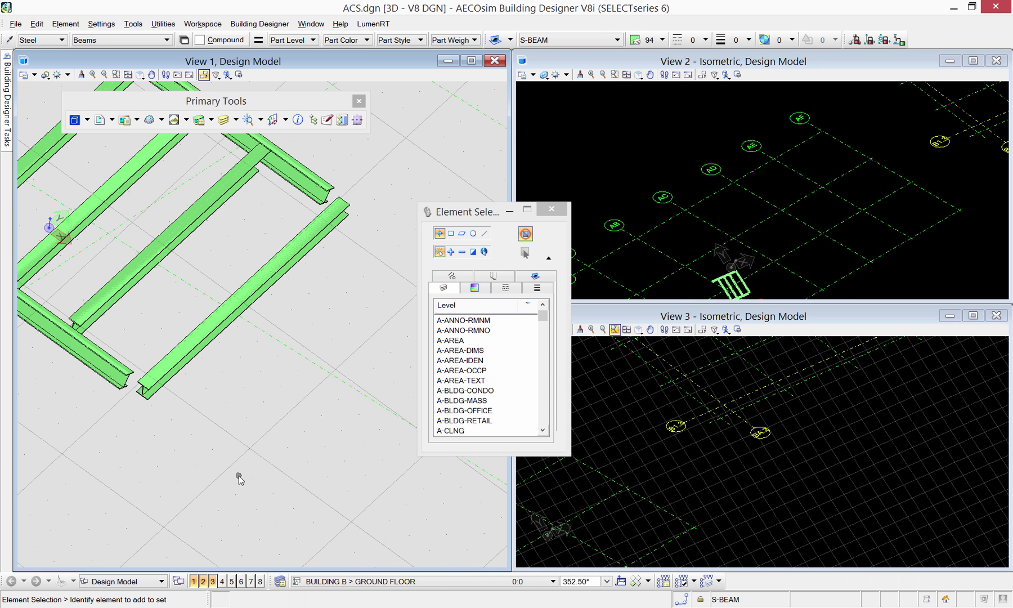
With AccuDraw on, place a W8X24 beam alongside the edge beam, ending at the upper beam
key("F11")
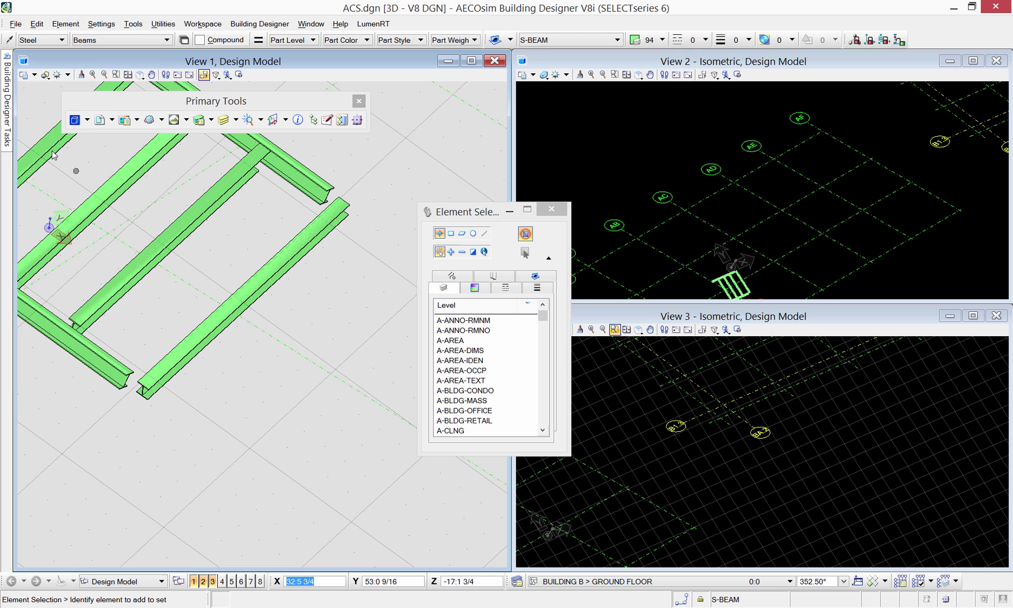
mouse_move(8, 130)
left_click(46, 172)
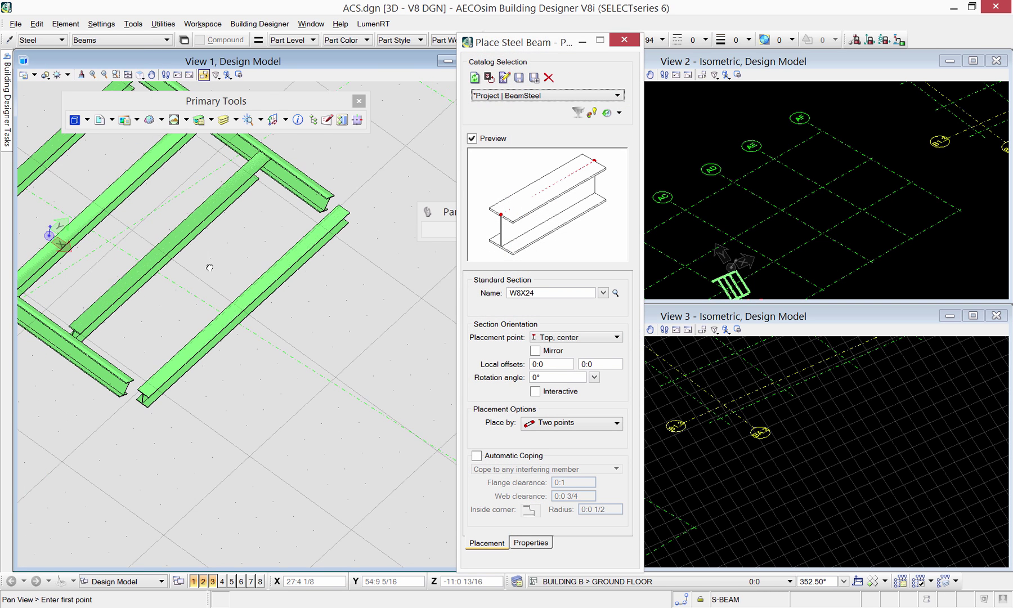
left_click(134, 387)
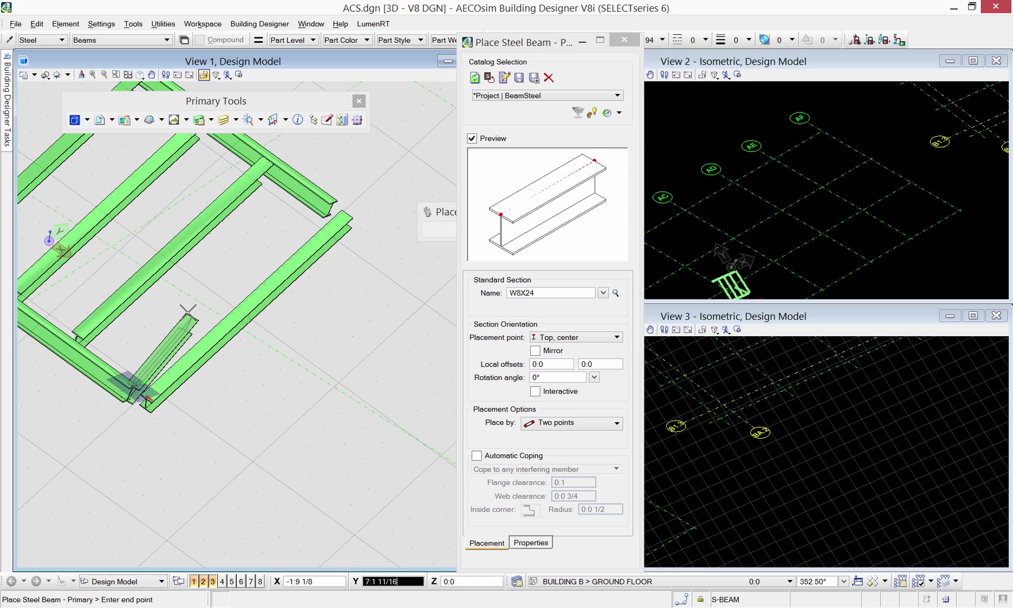
key("r")
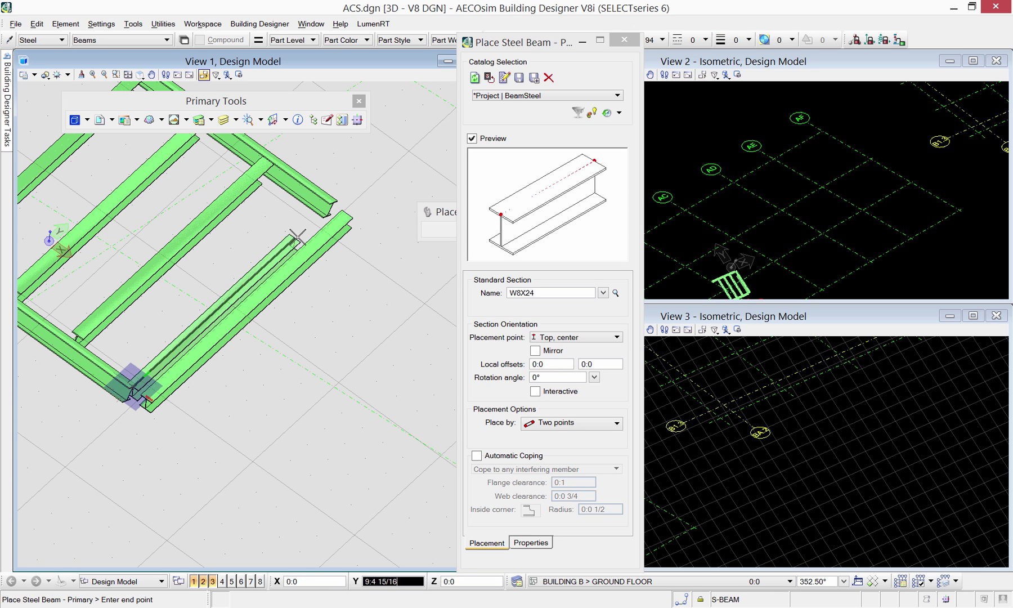
left_click(334, 202)
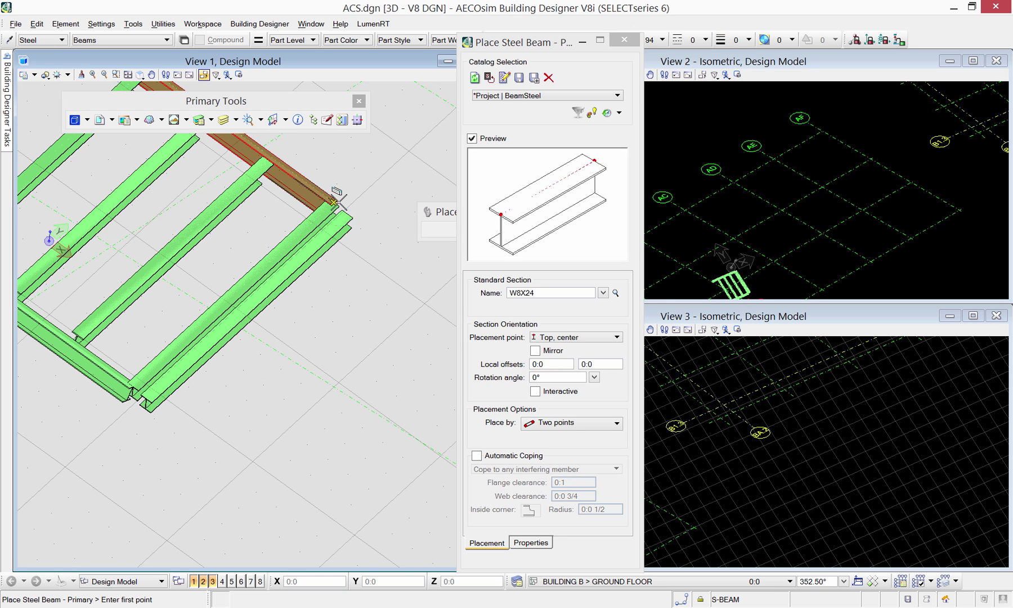
right_click(338, 200)
left_click(351, 208)
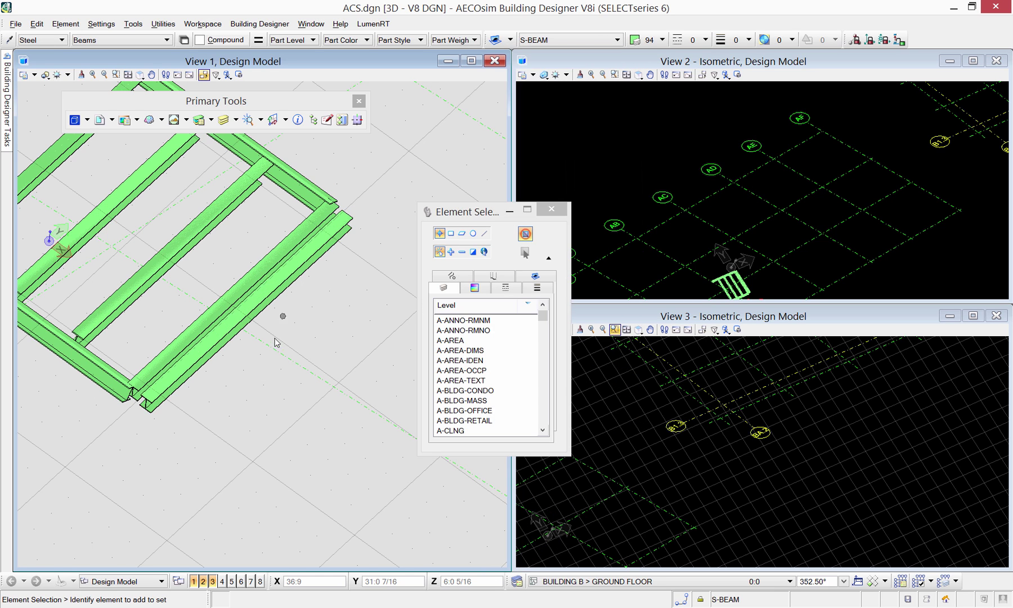